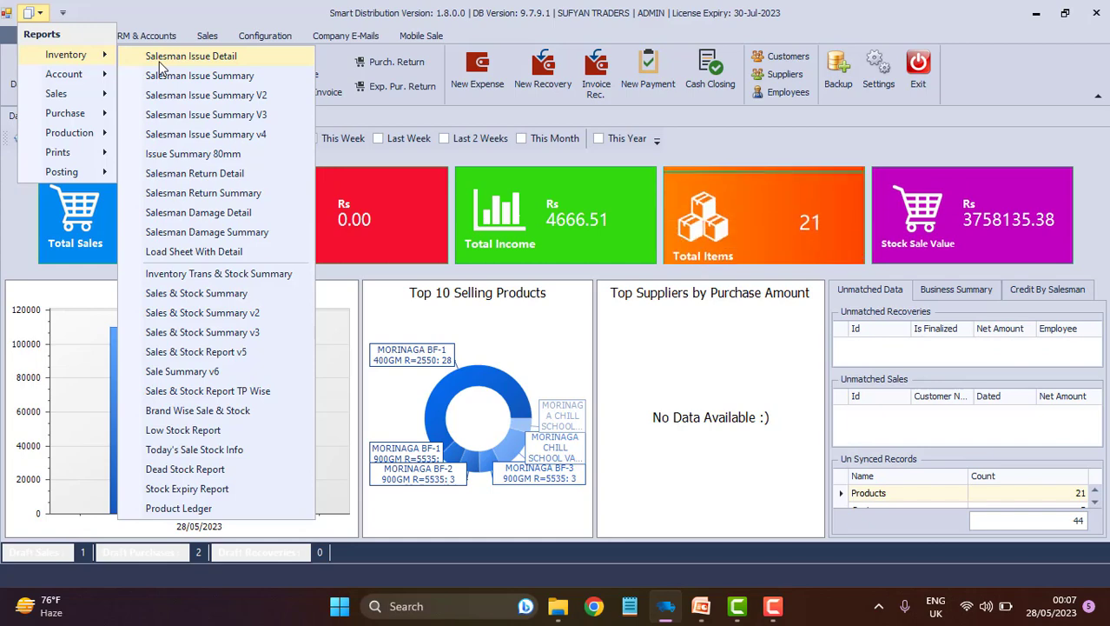
- Open the Salesman Issue Detail inventory report and review its issued invoices
left_click(206, 59)
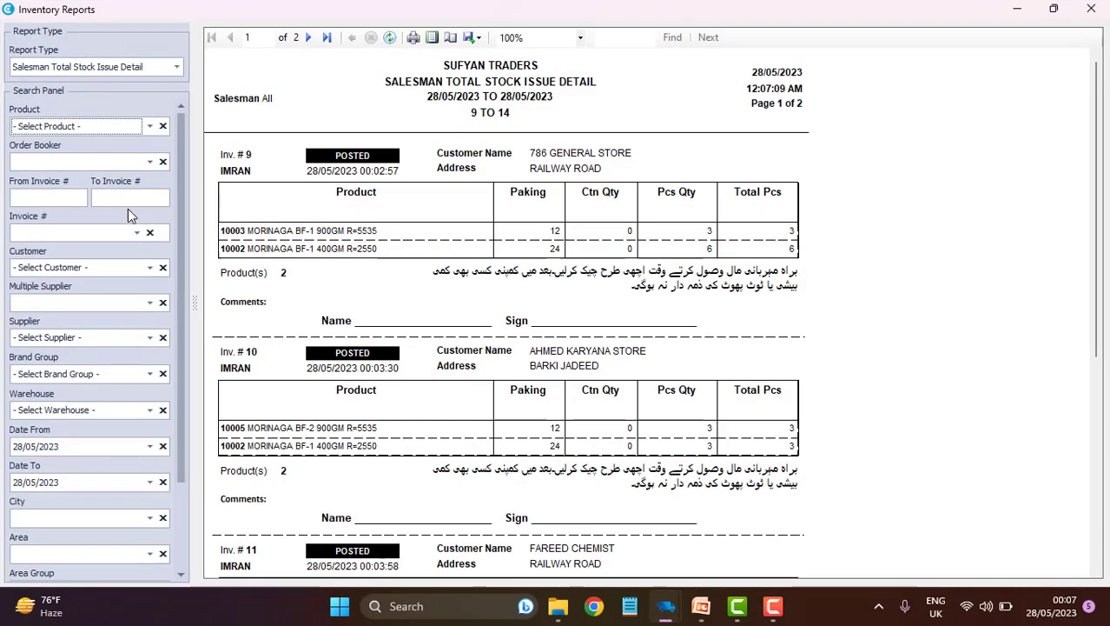
scroll(456, 329, "down", 3)
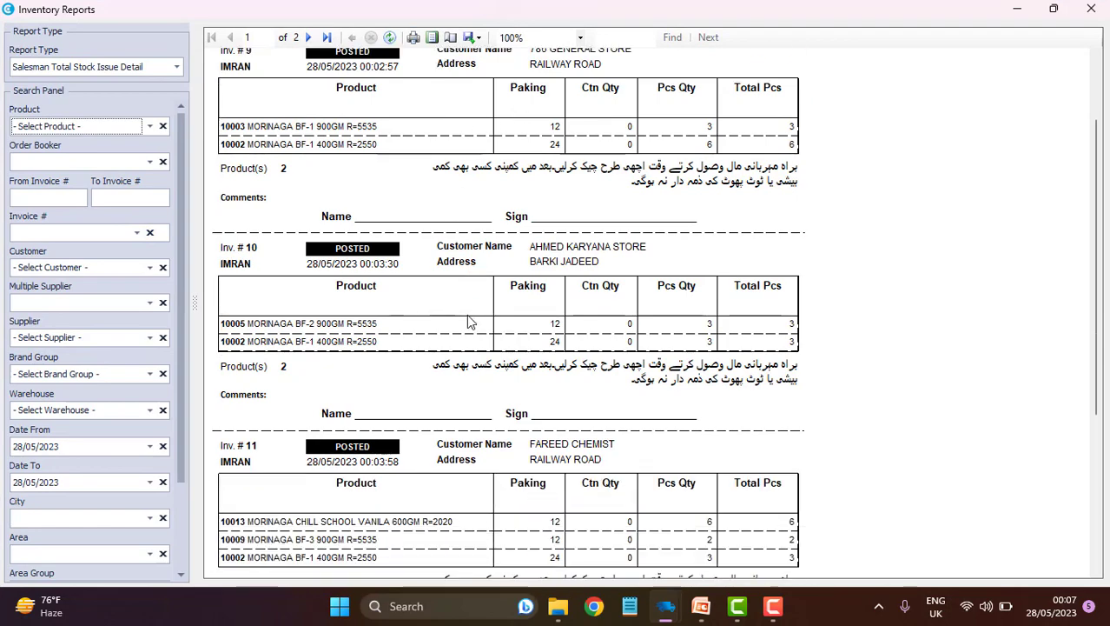
scroll(479, 323, "down", 4)
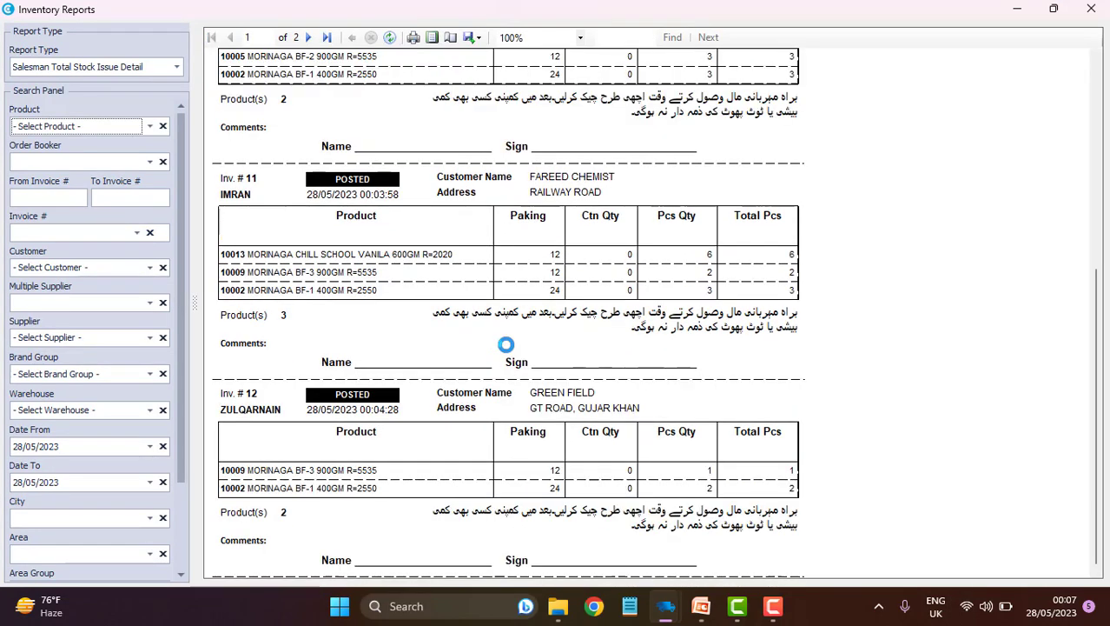
scroll(508, 351, "up", 6)
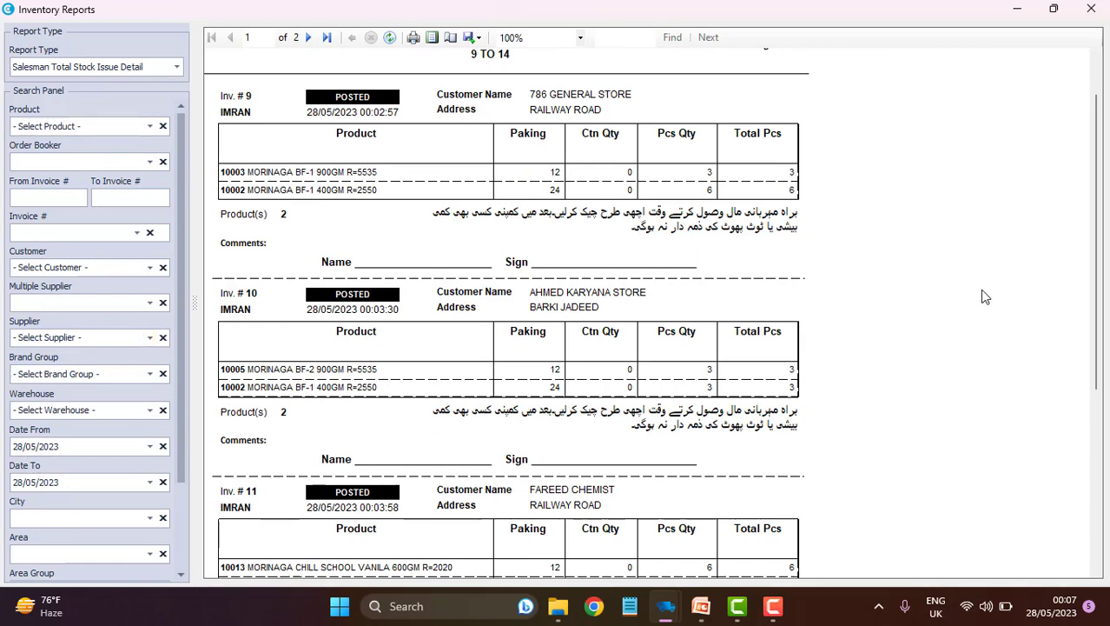
scroll(875, 336, "up", 1)
scroll(875, 335, "down", 1)
scroll(681, 280, "up", 1)
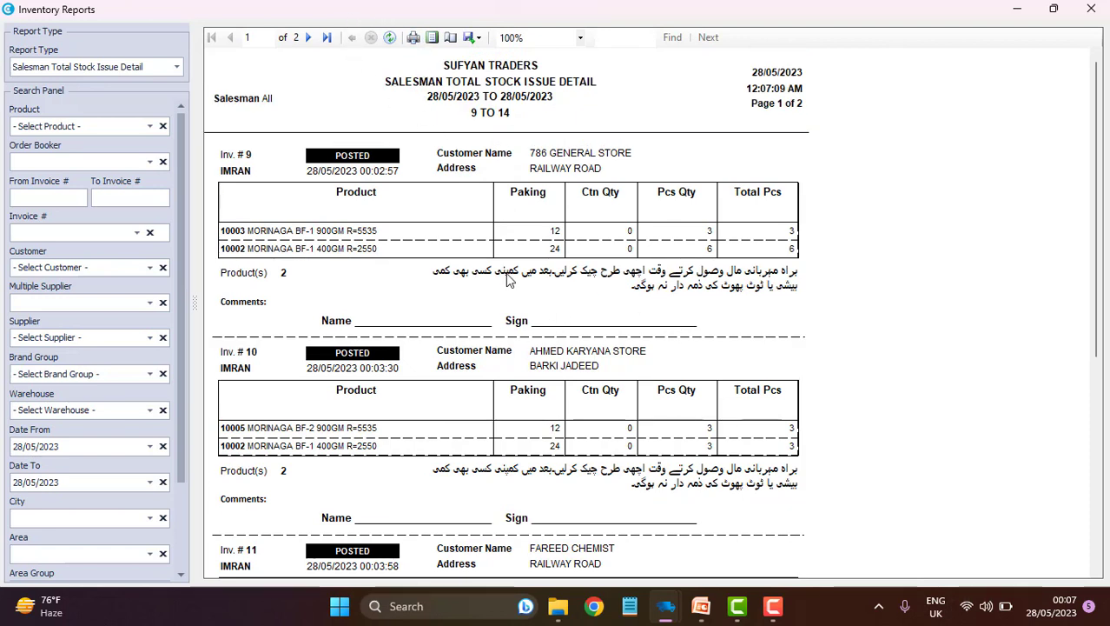
- Switch the stock issue detail report to print layout and zoom it to 100%
left_click(430, 39)
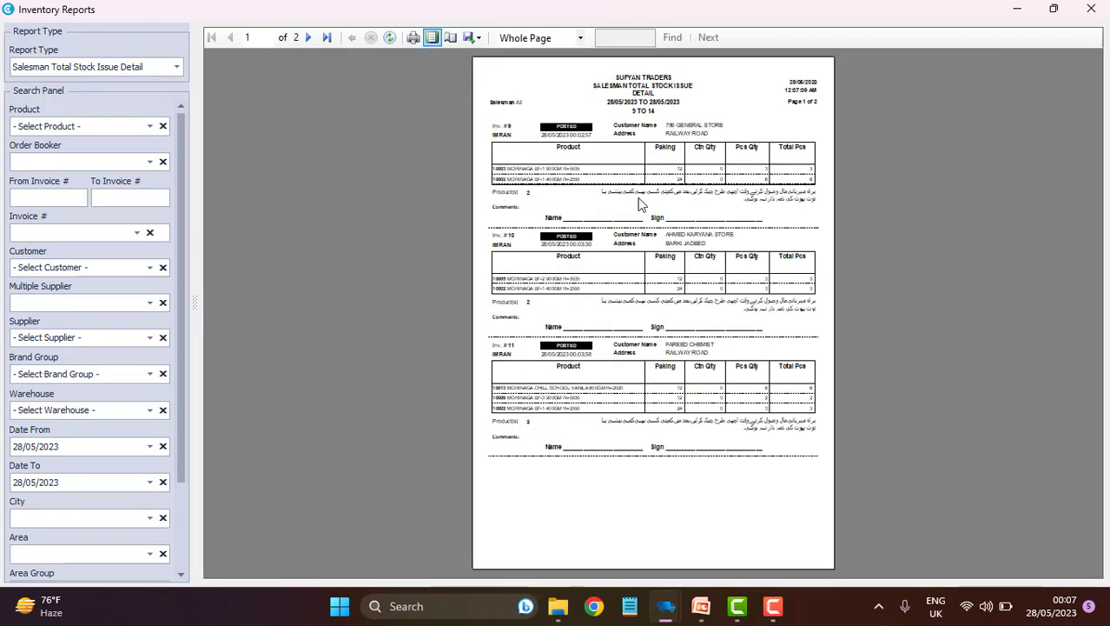
right_click(639, 200)
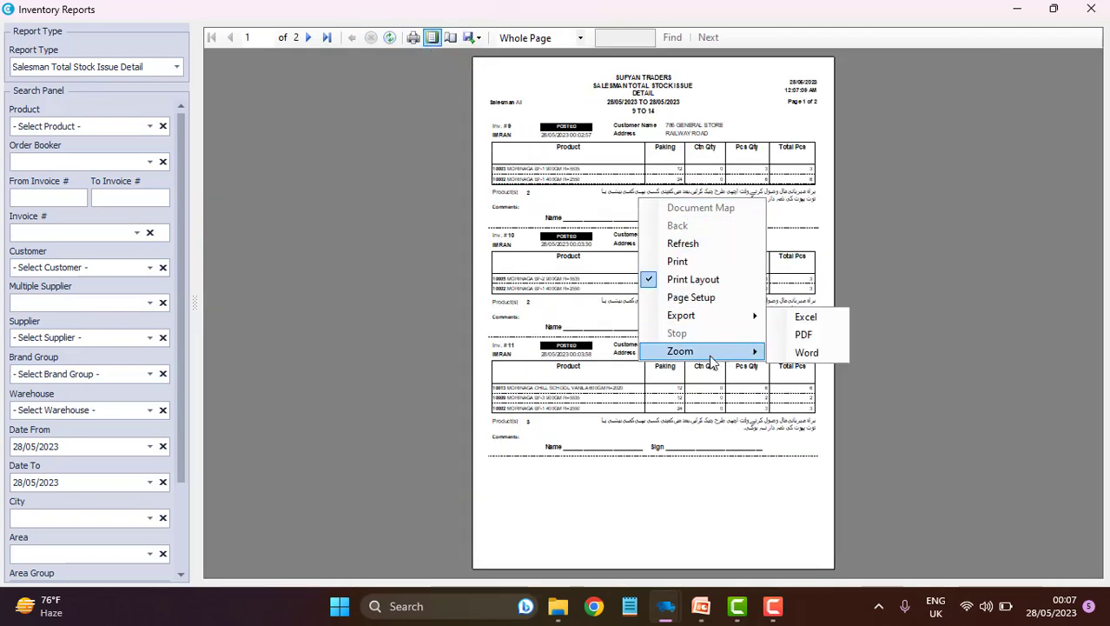
mouse_move(719, 353)
left_click(806, 442)
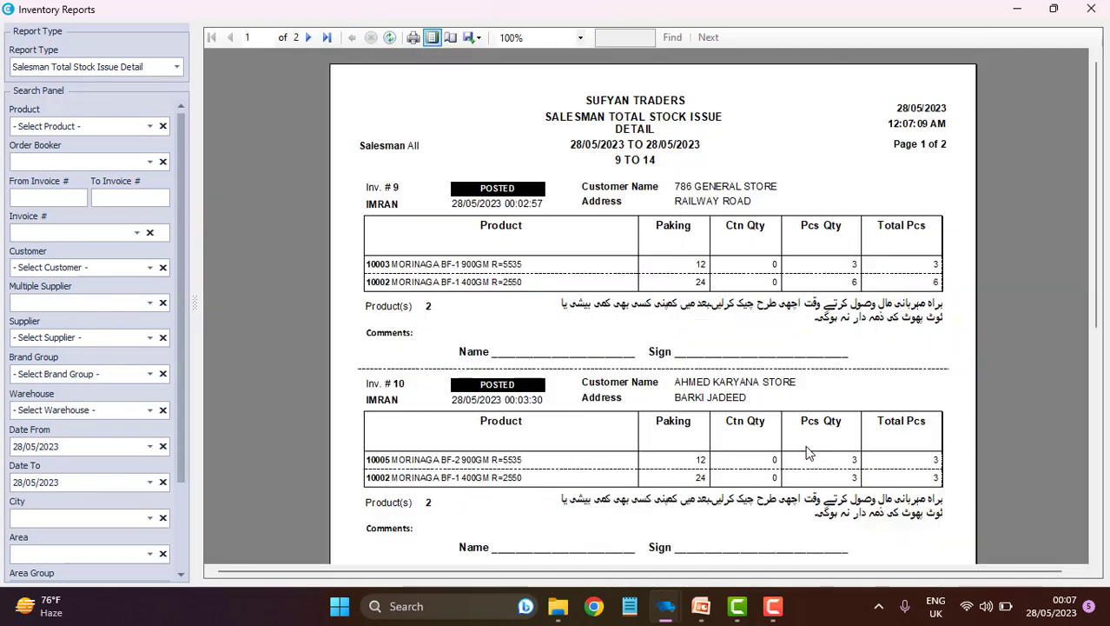
scroll(737, 372, "down", 1)
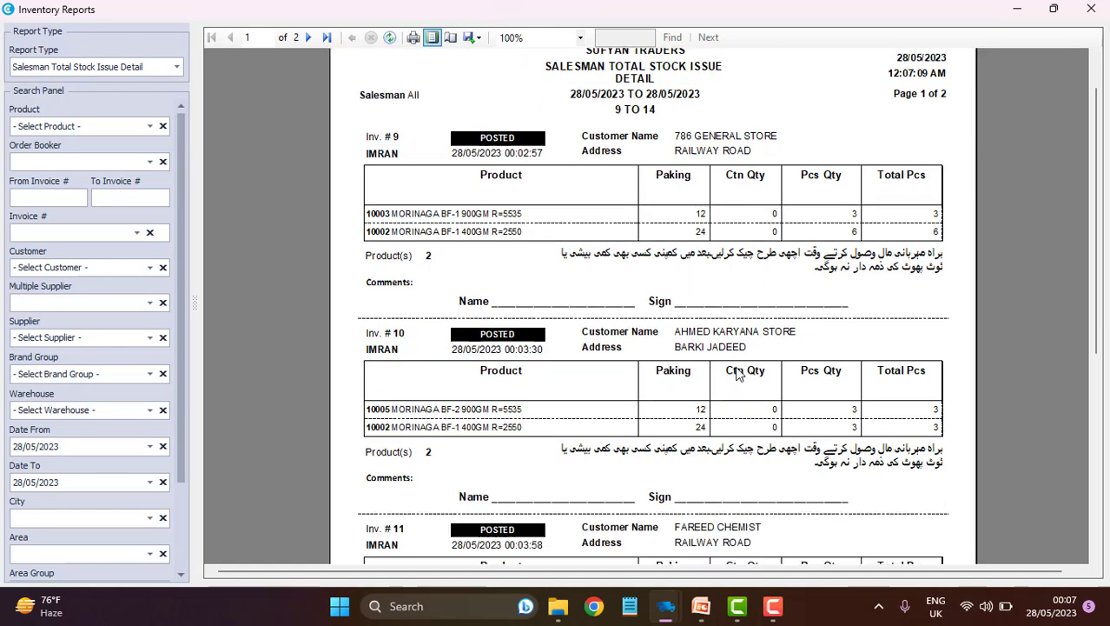
scroll(737, 372, "up", 1)
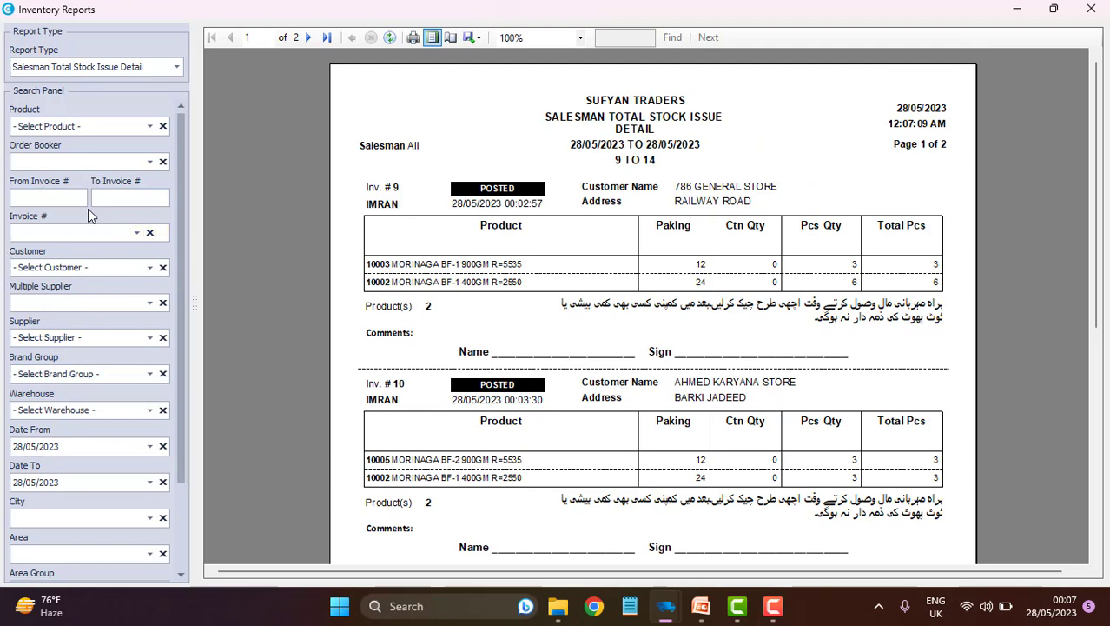
- Filter the stock issue detail report to only the last order booker listed and review the matching invoices
left_click(30, 164)
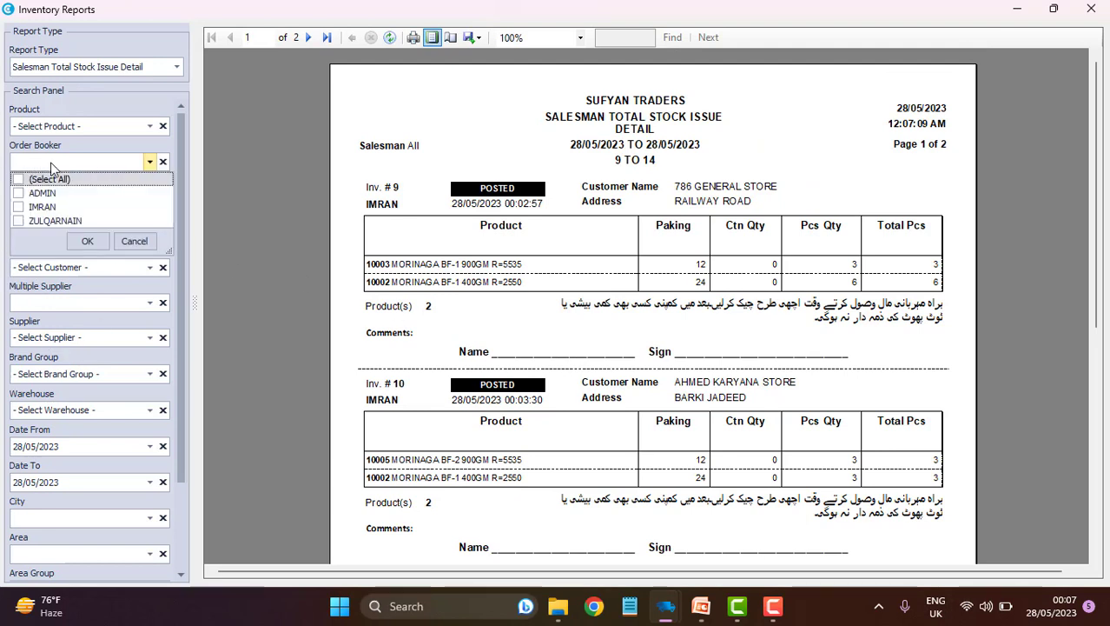
left_click(19, 208)
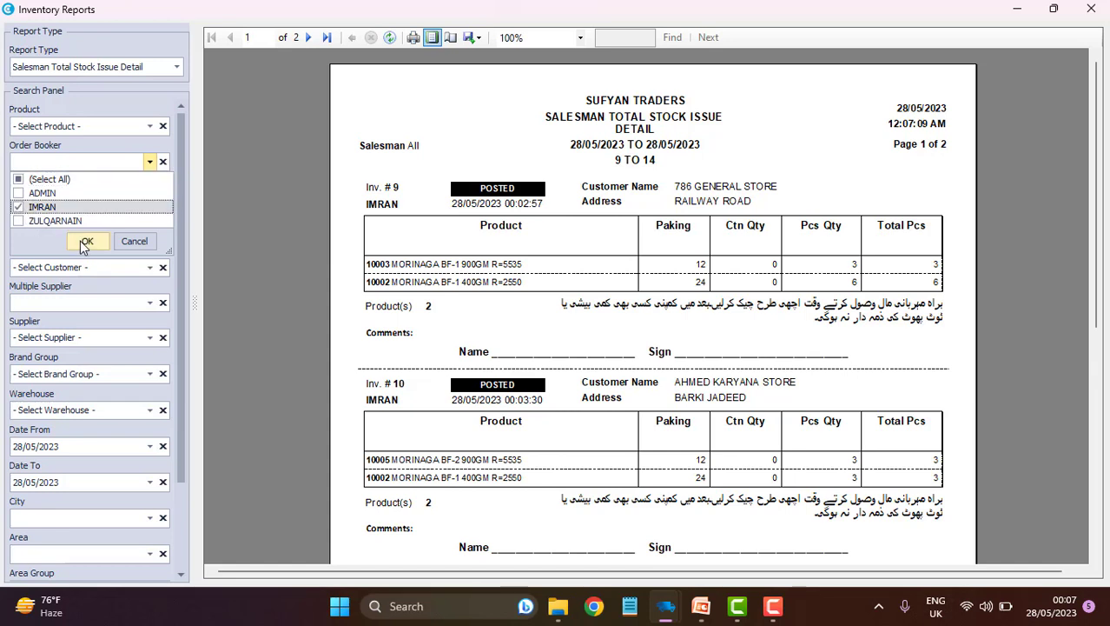
left_click(19, 222)
left_click(19, 208)
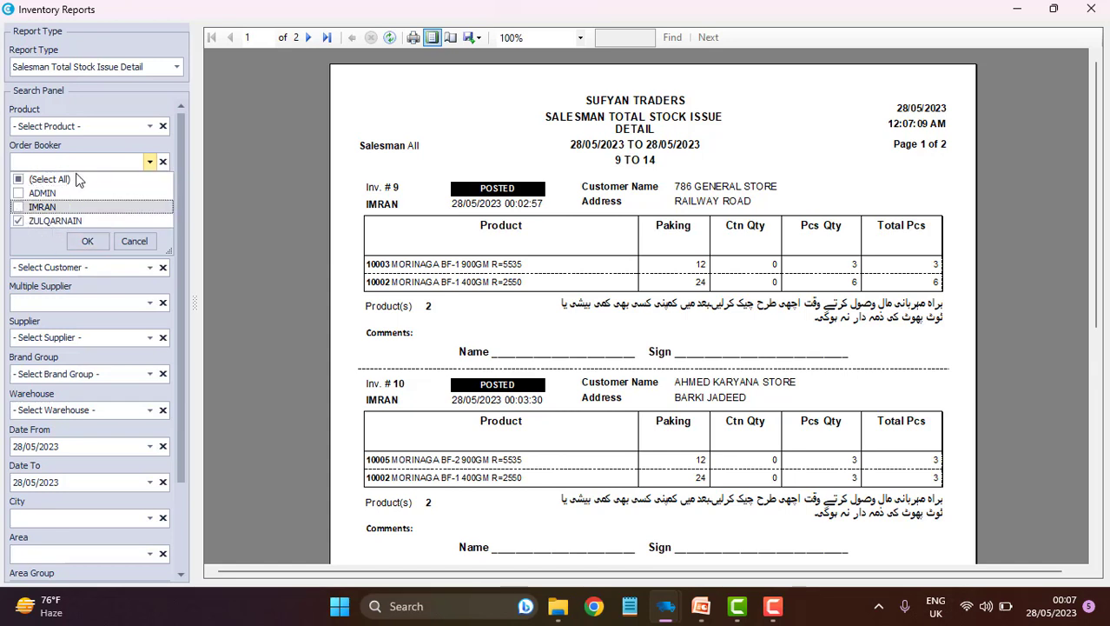
left_click(77, 242)
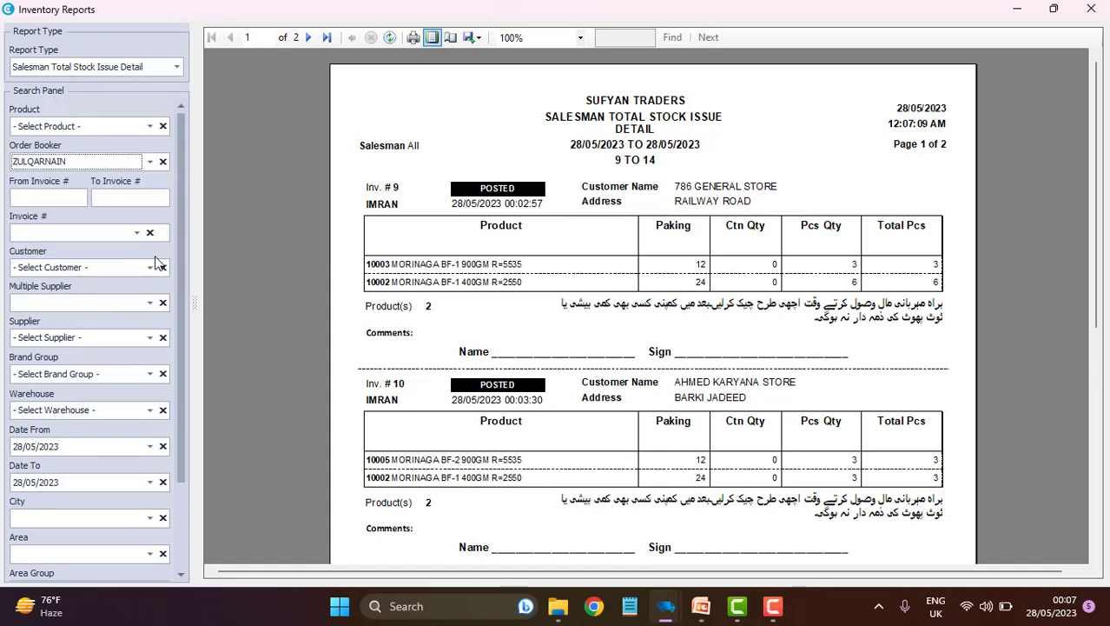
left_click_drag(180, 263, 176, 365)
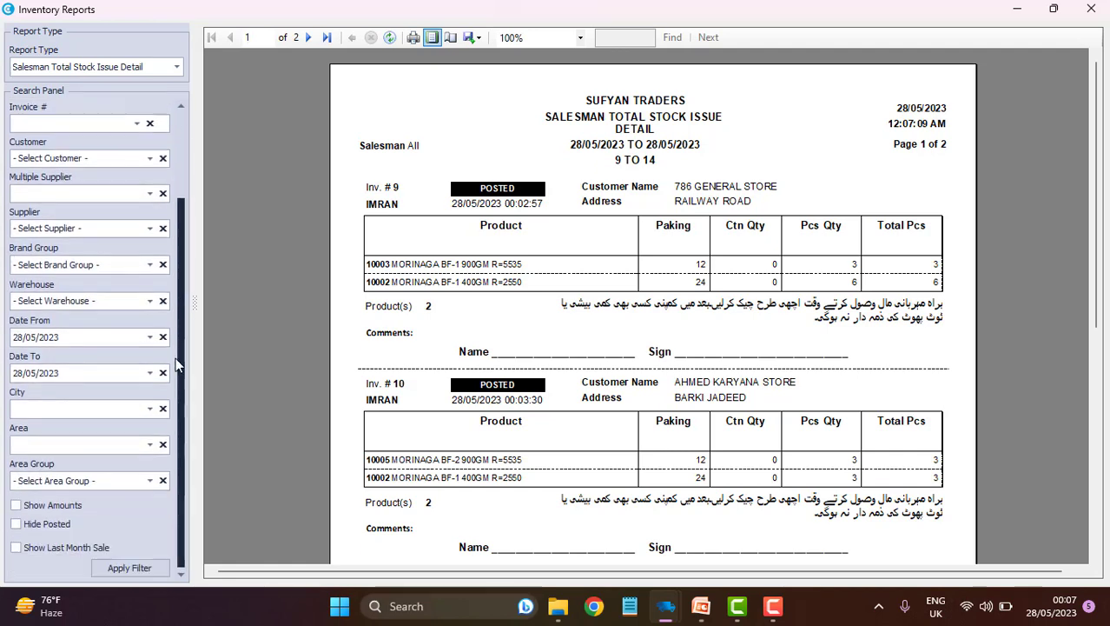
left_click(129, 569)
left_click(816, 227)
scroll(641, 232, "down", 5)
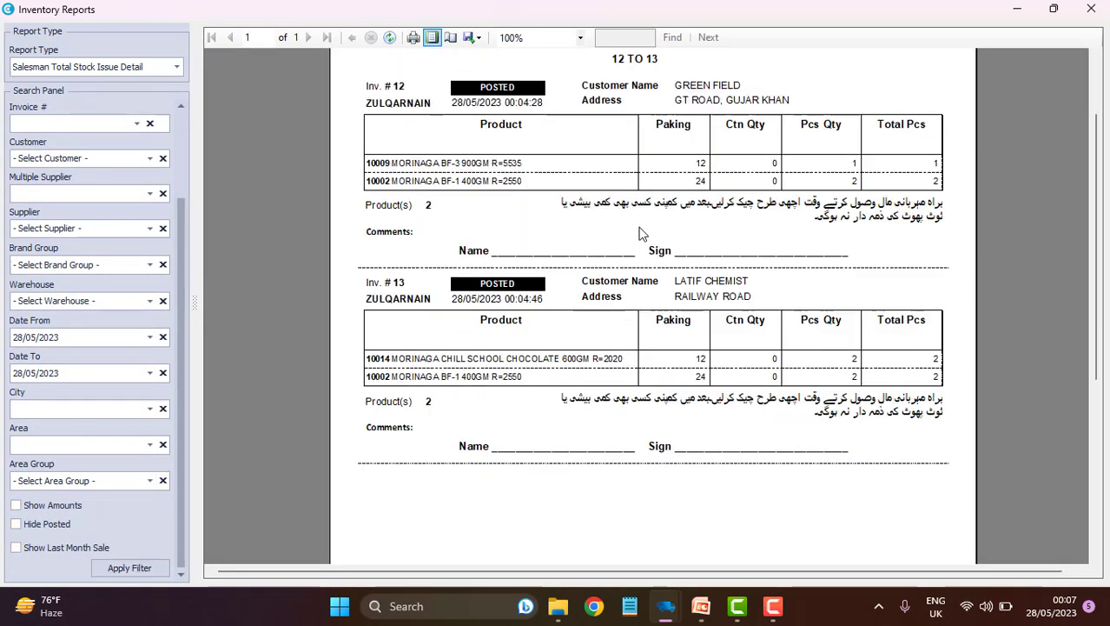
scroll(707, 279, "up", 4)
scroll(707, 279, "down", 5)
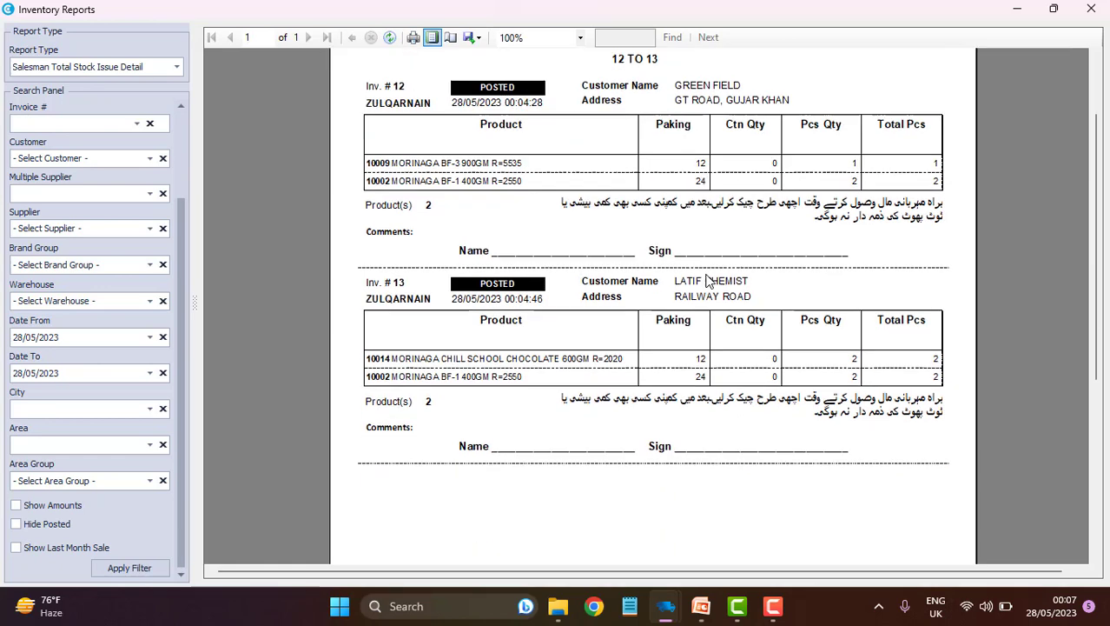
scroll(706, 280, "up", 5)
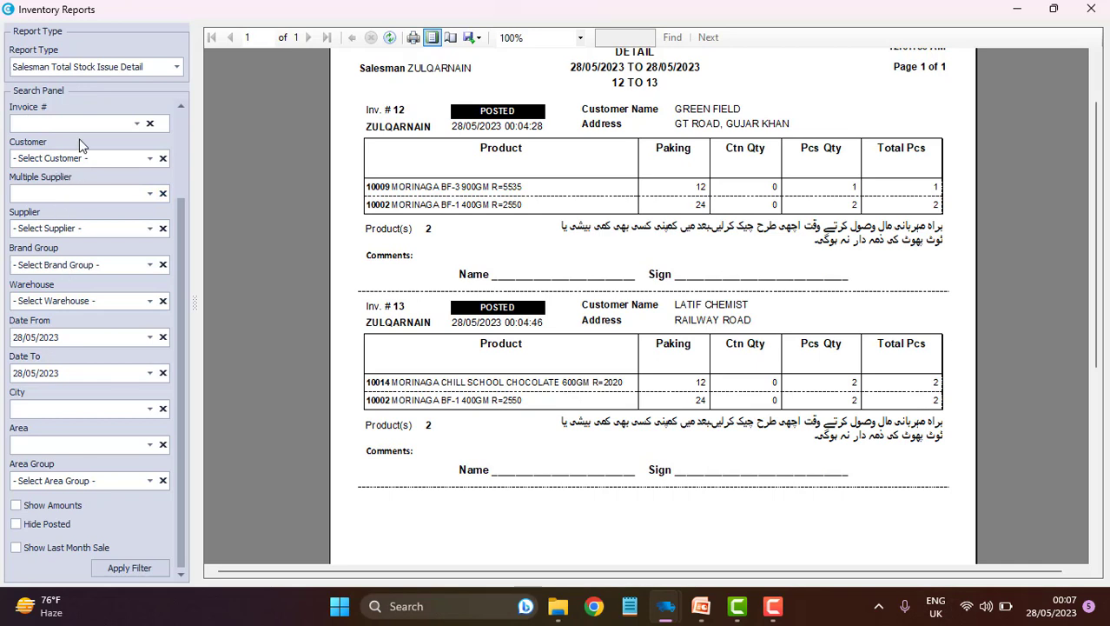
- Change the order booker filter to only the one listed directly below ADMIN, apply it and review the report pages
left_click_drag(184, 215, 179, 125)
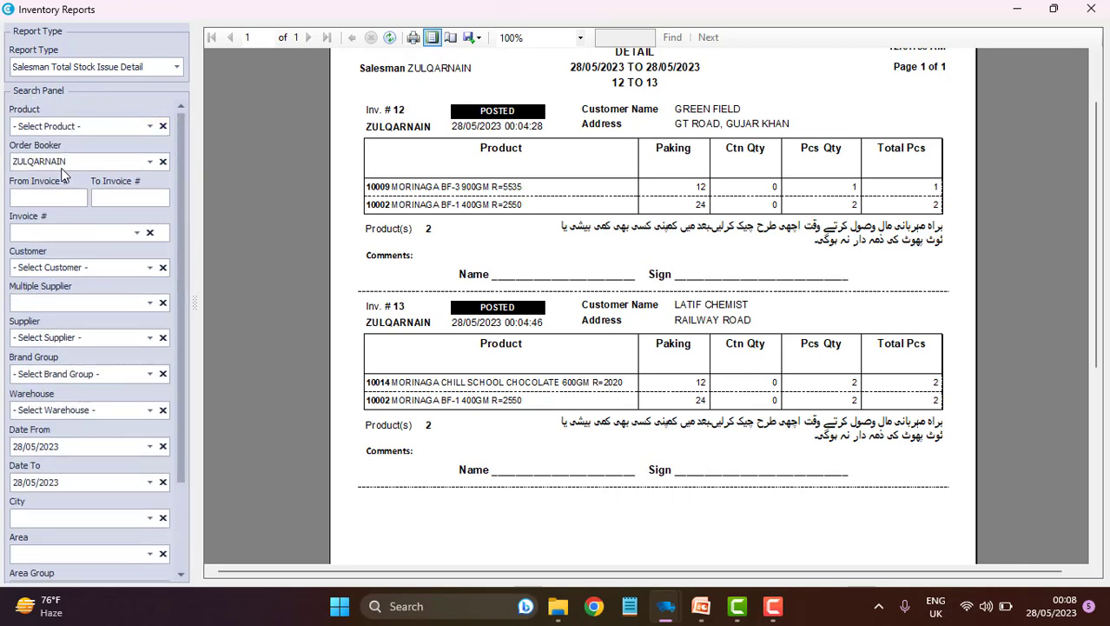
left_click(40, 163)
left_click(19, 220)
left_click(20, 207)
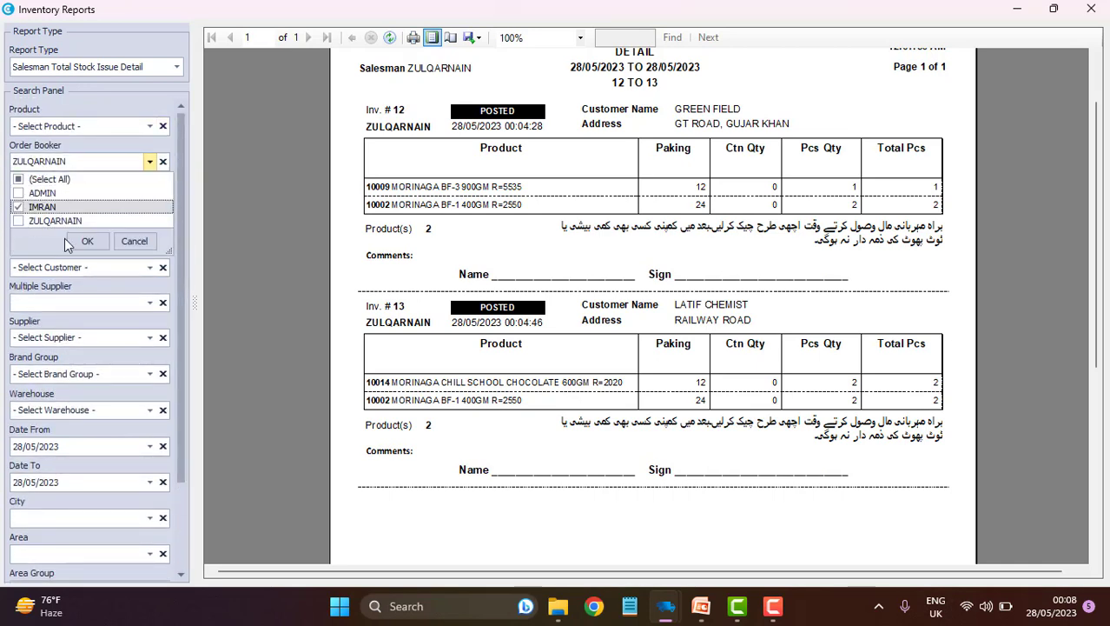
left_click(76, 242)
scroll(180, 443, "down", 3)
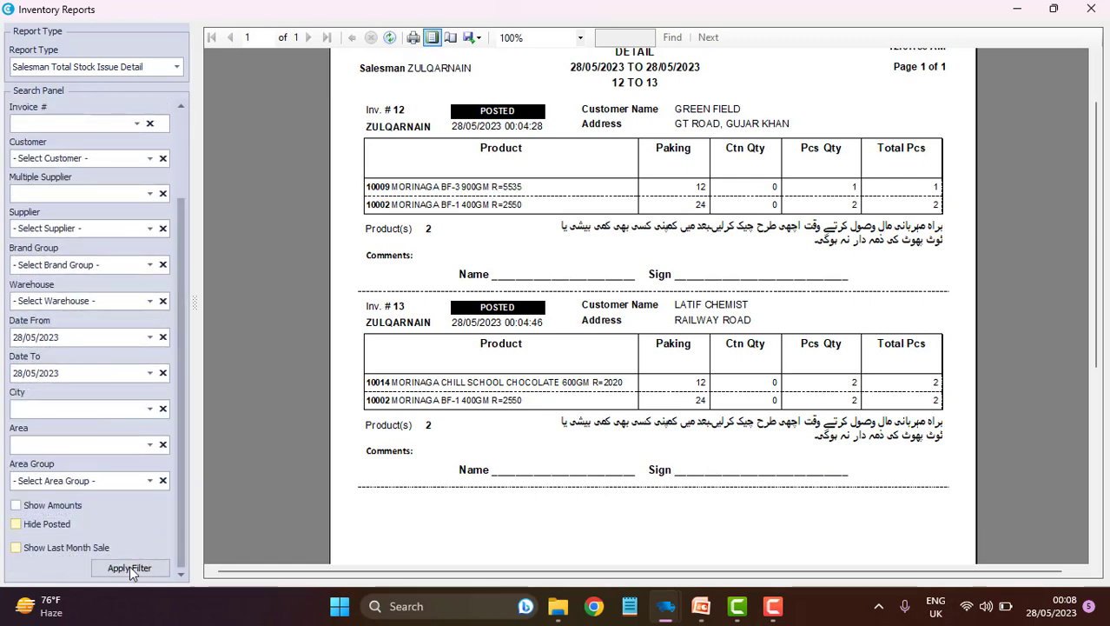
left_click(130, 567)
scroll(643, 291, "down", 5)
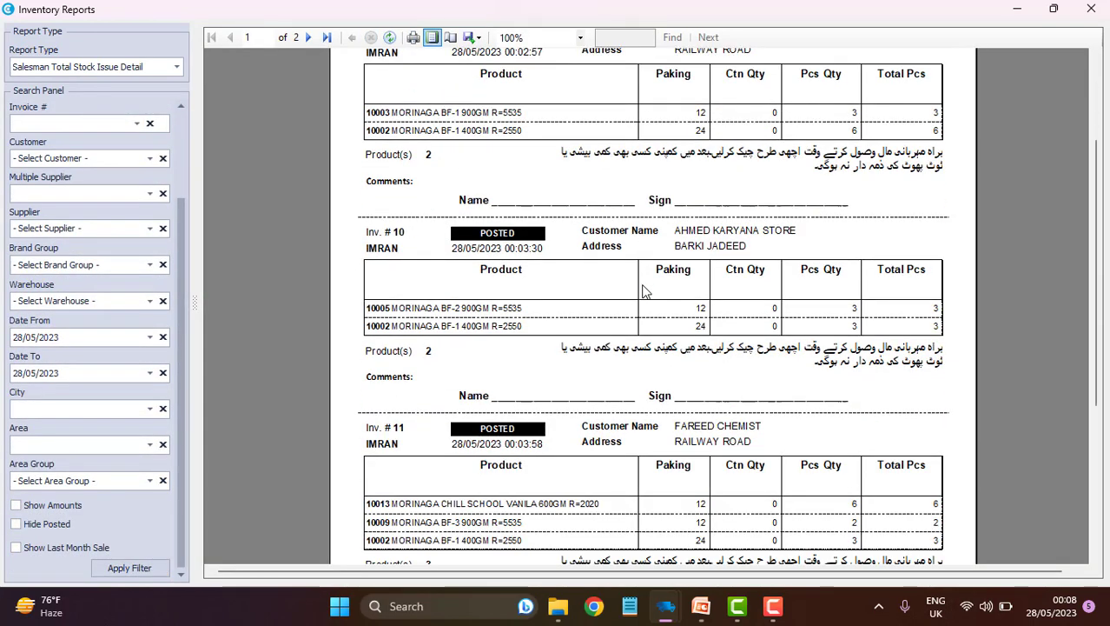
scroll(642, 291, "down", 6)
scroll(644, 284, "up", 4)
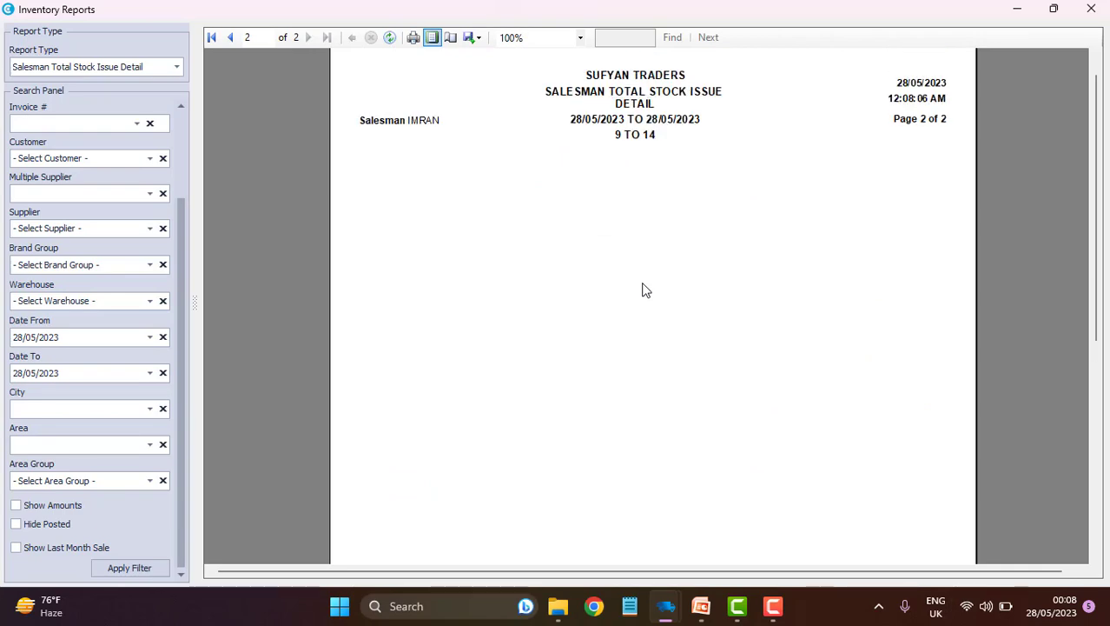
scroll(639, 261, "up", 3)
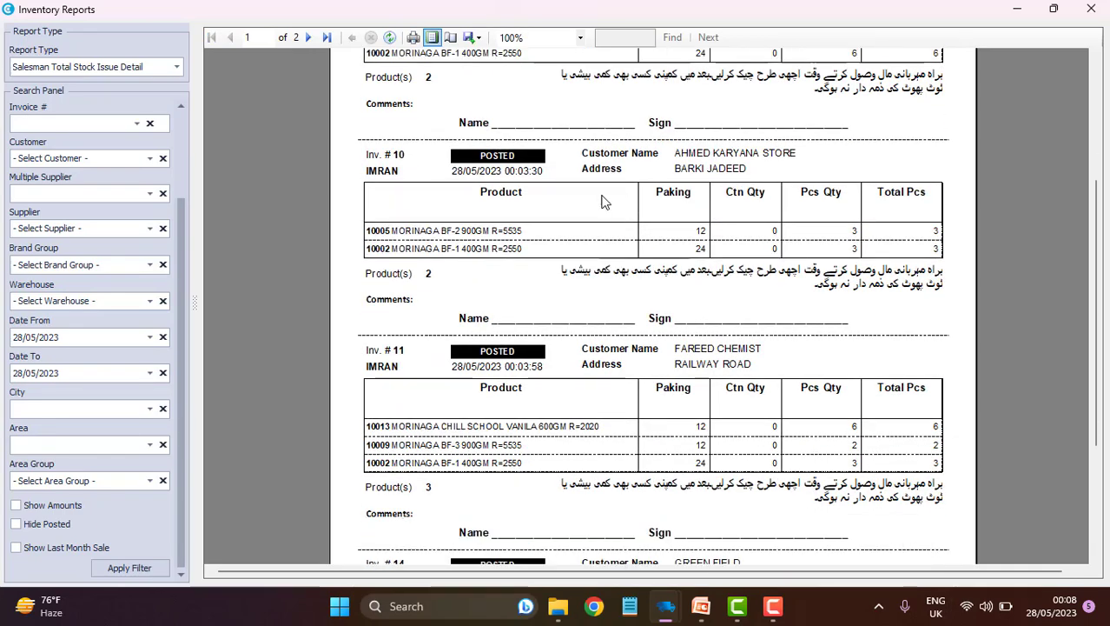
scroll(493, 235, "up", 3)
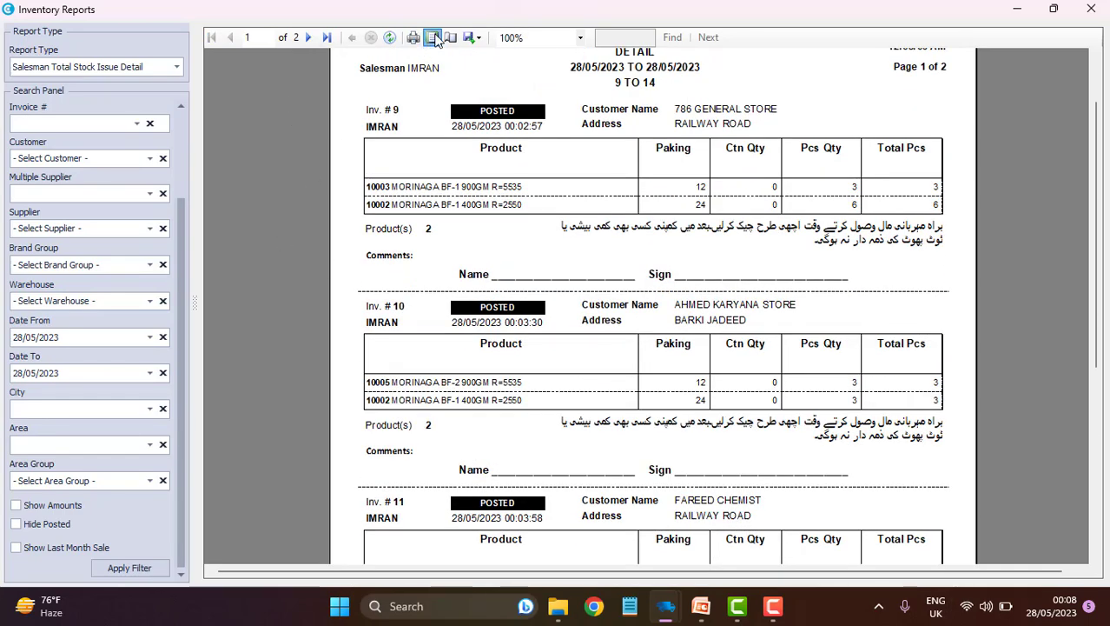
- Bring up the print settings for the filtered report, dismiss them without printing and check the remaining invoices
left_click(413, 38)
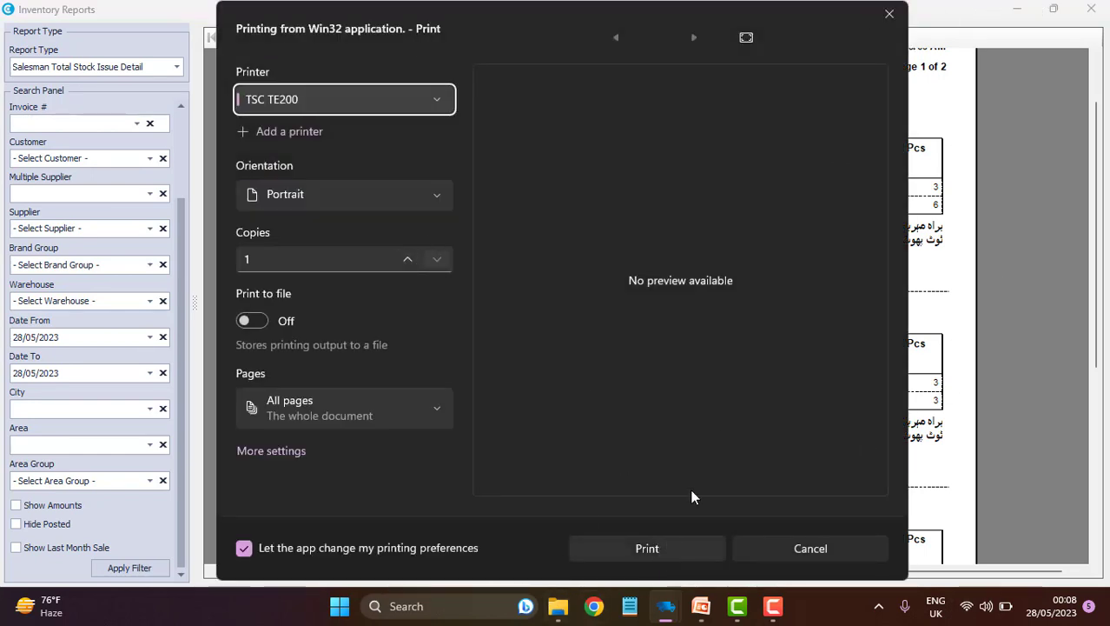
left_click(889, 14)
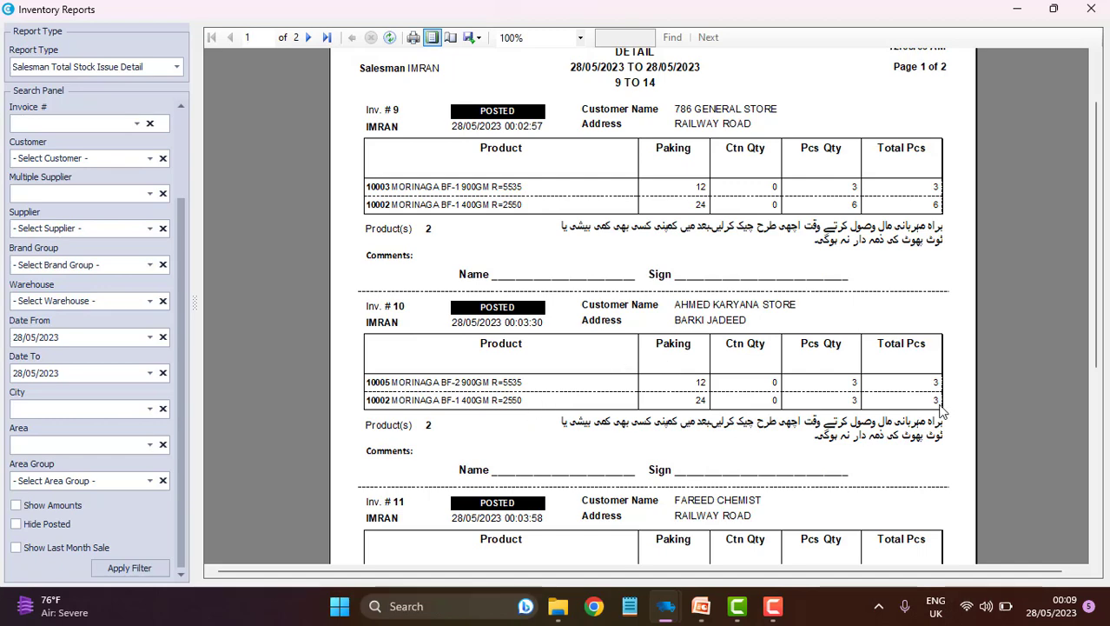
scroll(933, 454, "down", 2)
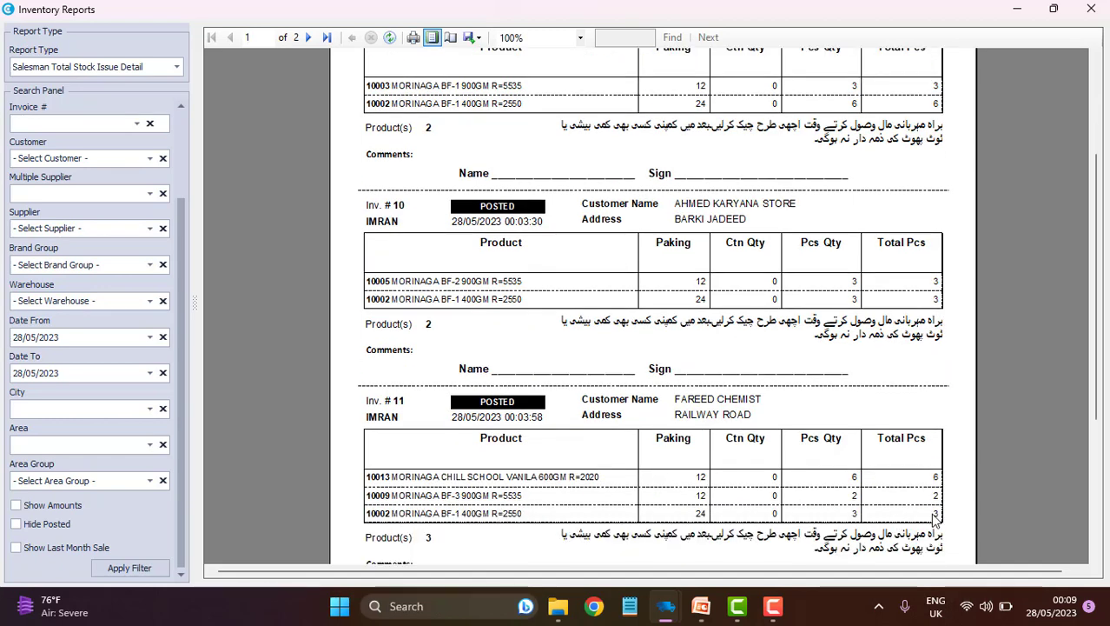
scroll(931, 512, "down", 5)
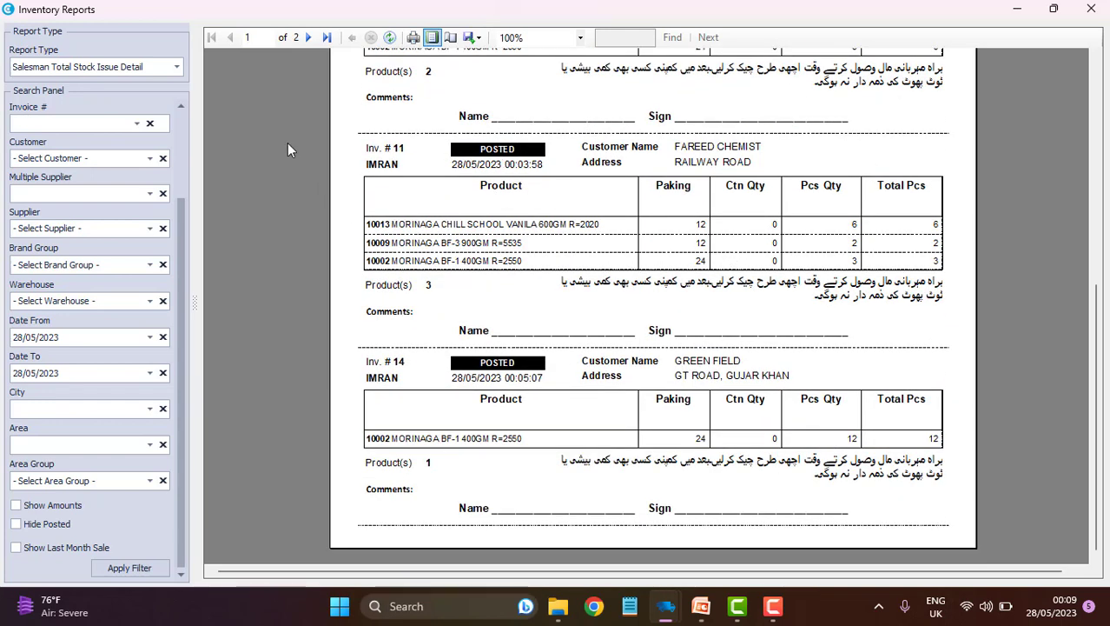
- Close the detail report and open the Salesman Issue Summary inventory report
left_click(1091, 10)
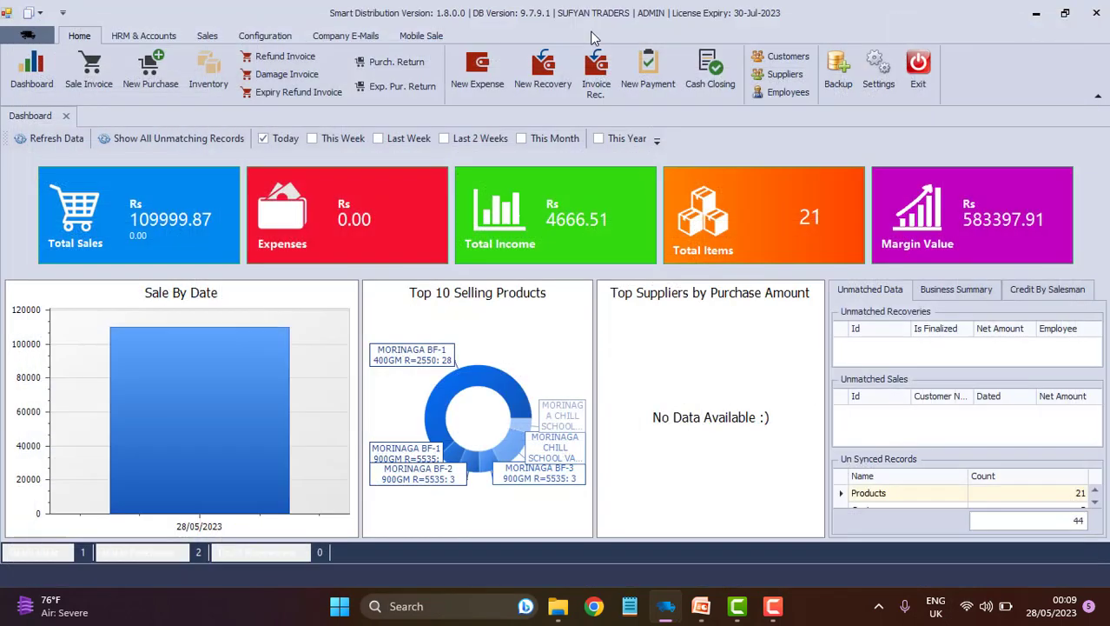
left_click(28, 15)
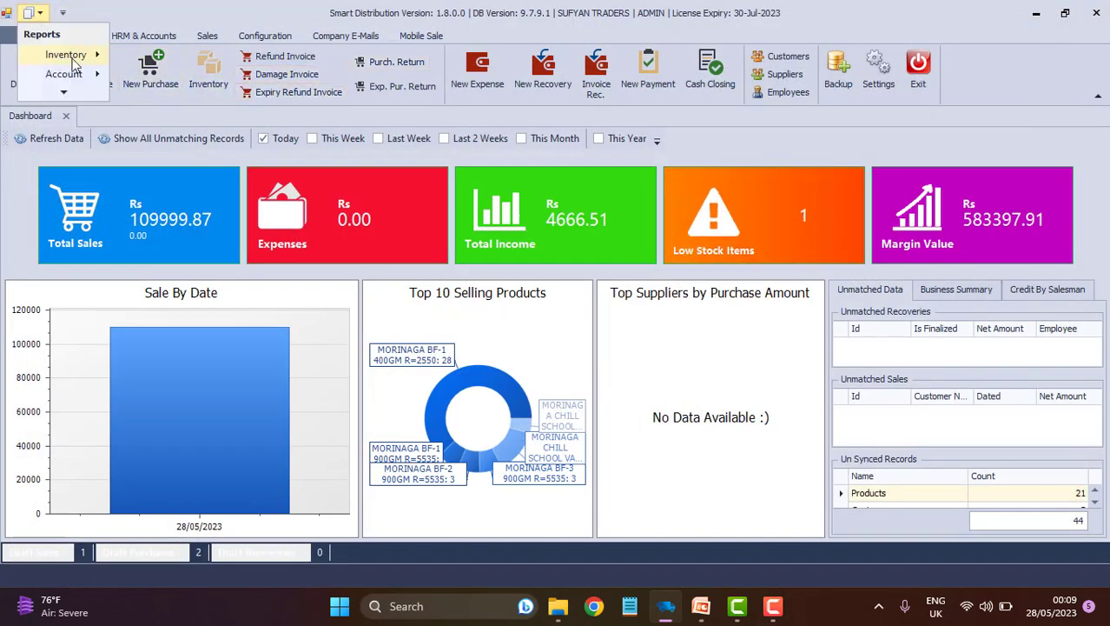
mouse_move(65, 54)
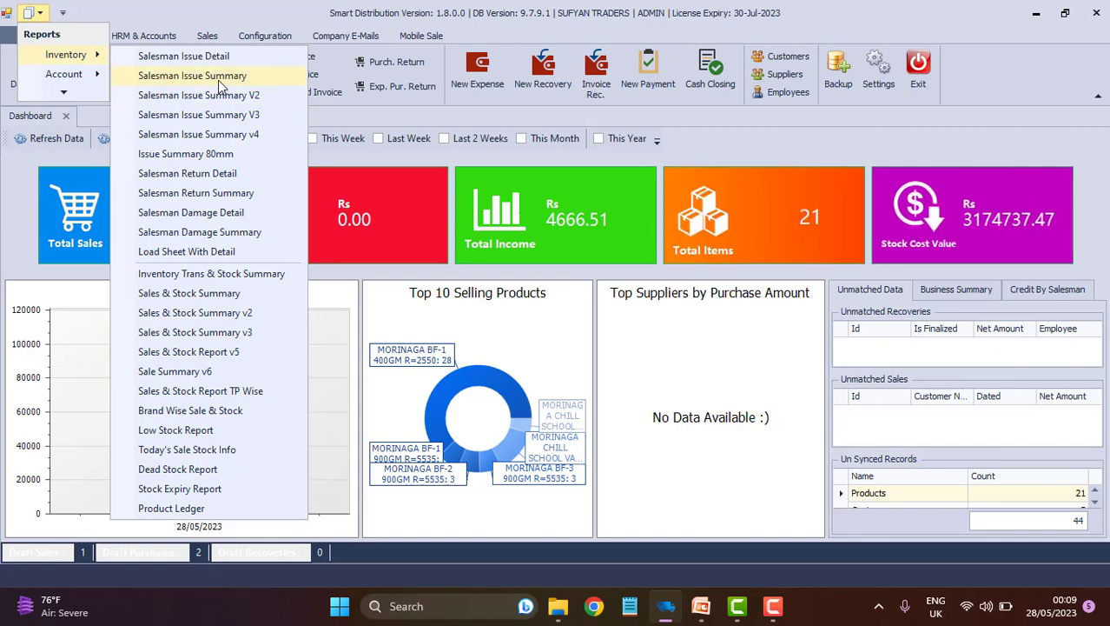
left_click(218, 80)
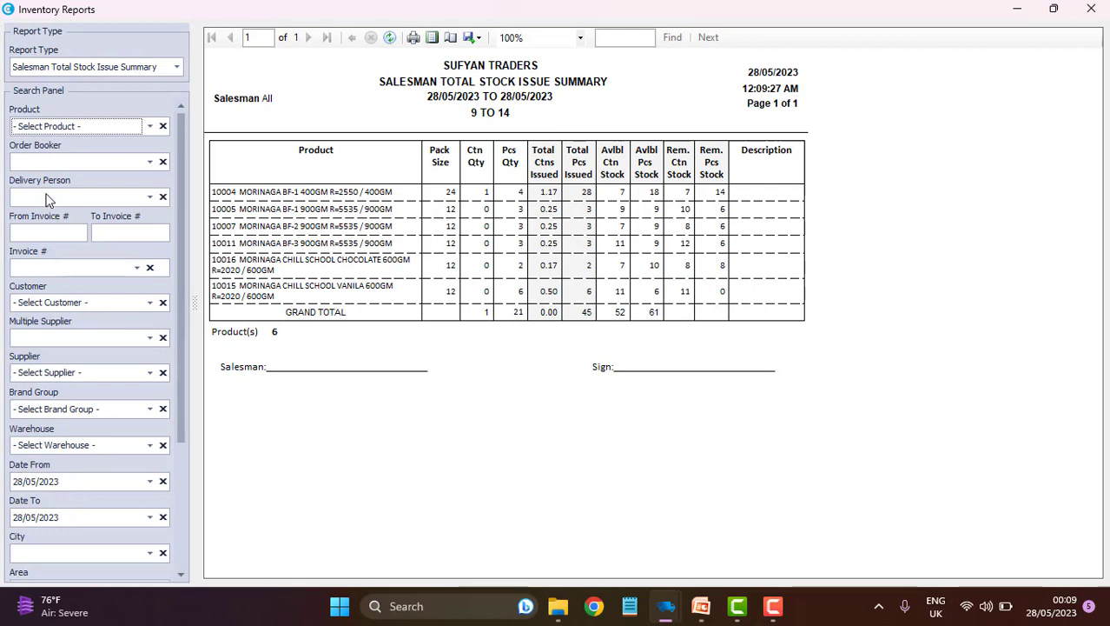
left_click(49, 165)
scroll(50, 168, "down", 3)
left_click(48, 161)
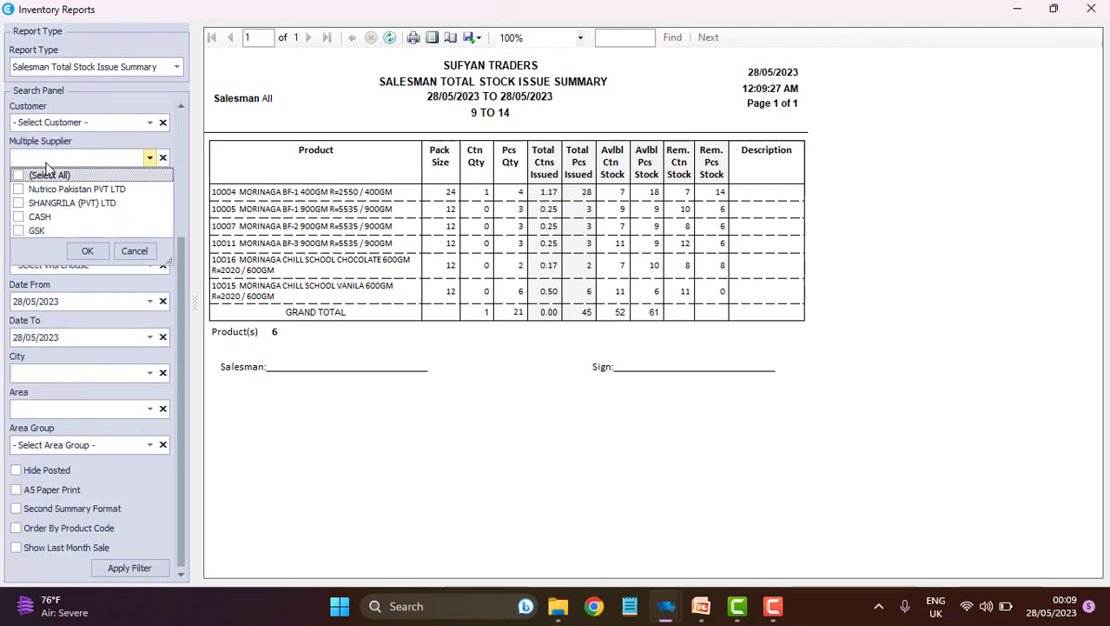
left_click(303, 466)
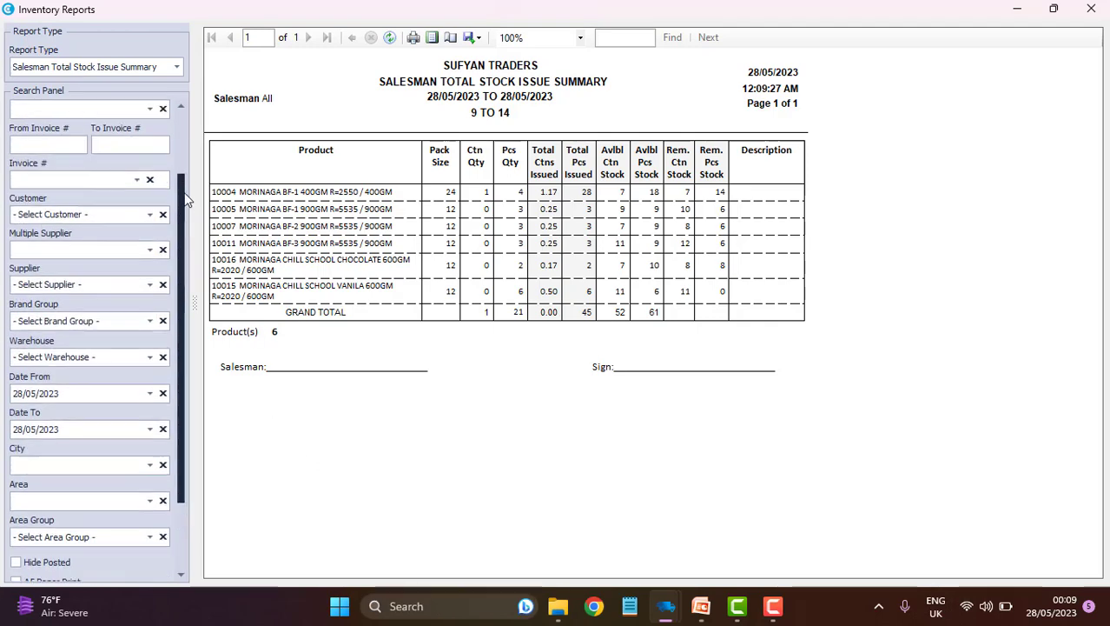
- Filter the Salesman Total Stock Issue Summary to only the order booker listed directly below ADMIN and apply the filter
left_click_drag(179, 262, 184, 148)
scroll(62, 157, "down", 3)
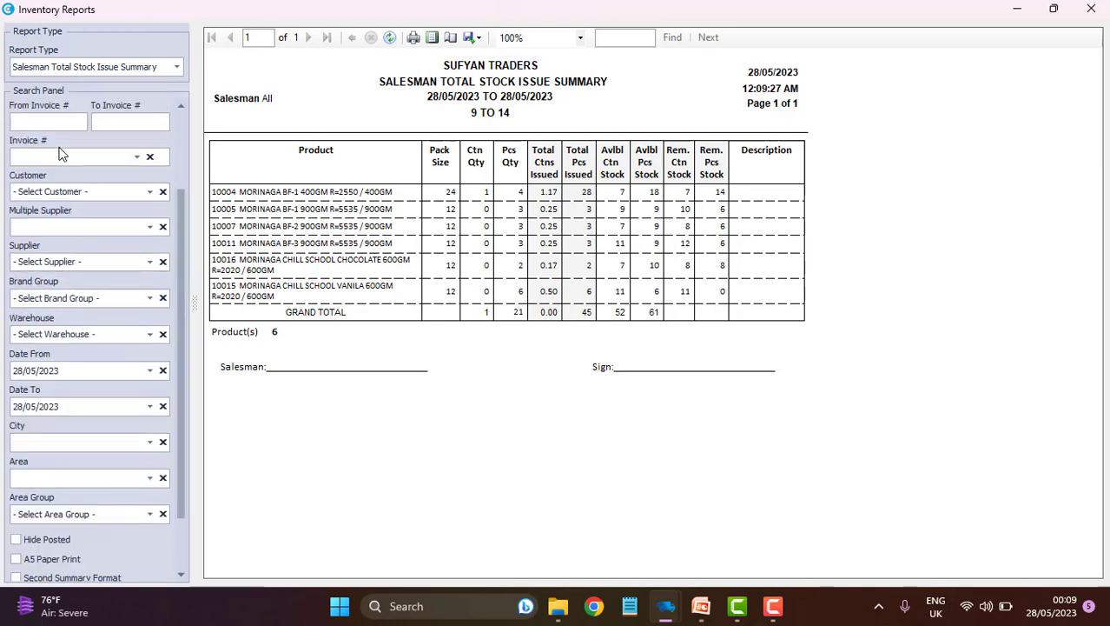
scroll(61, 154, "up", 1)
left_click_drag(180, 181, 174, 106)
left_click(36, 156)
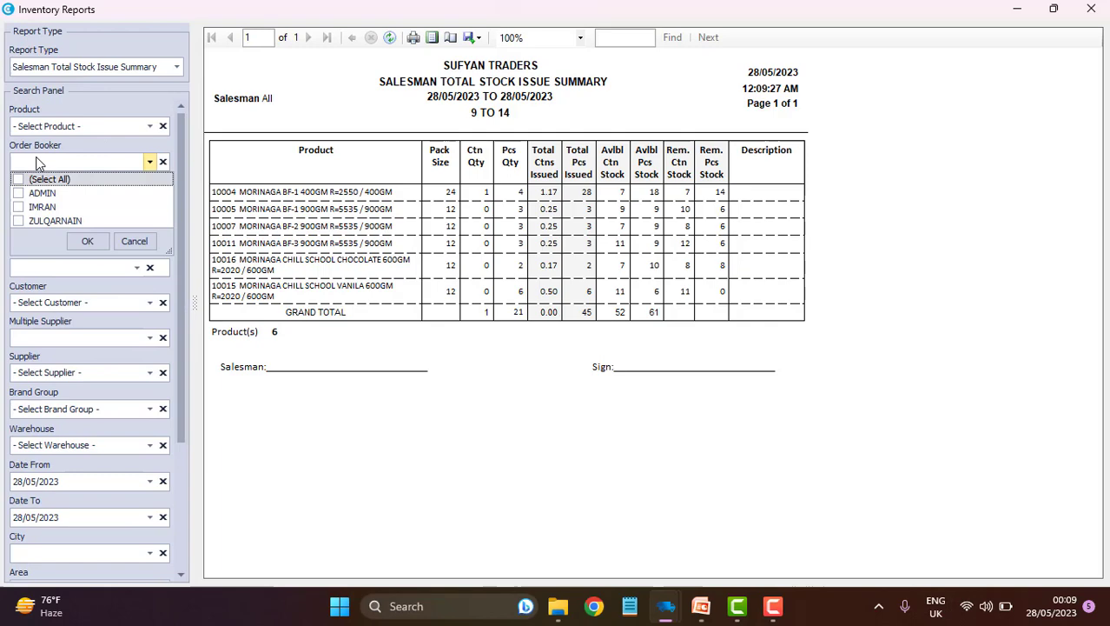
left_click(18, 207)
left_click(85, 241)
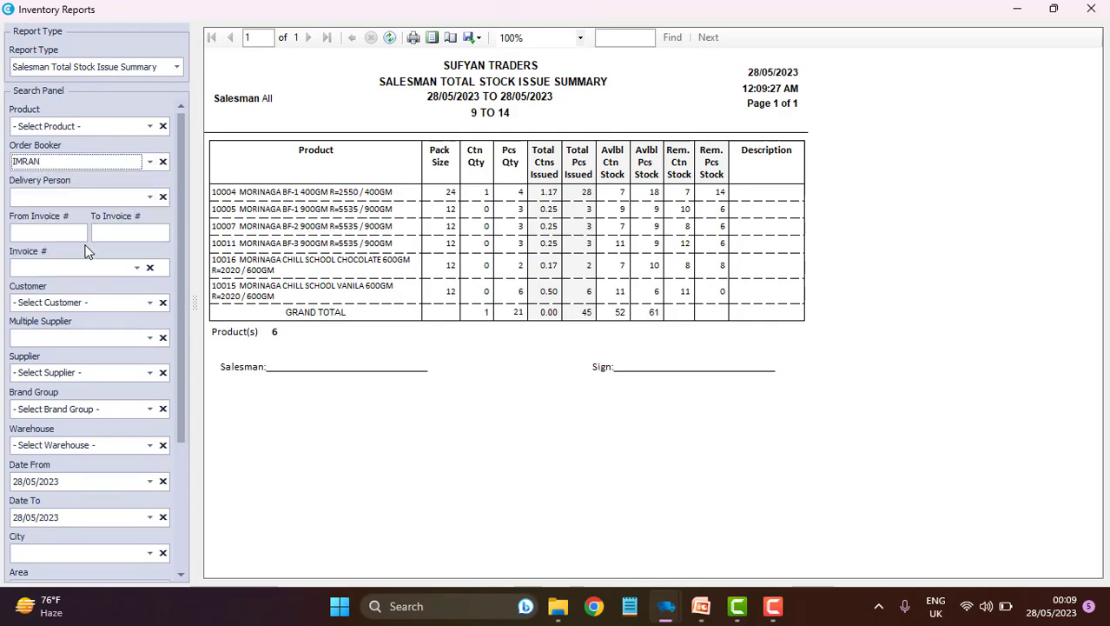
left_click_drag(184, 194, 140, 416)
left_click(127, 569)
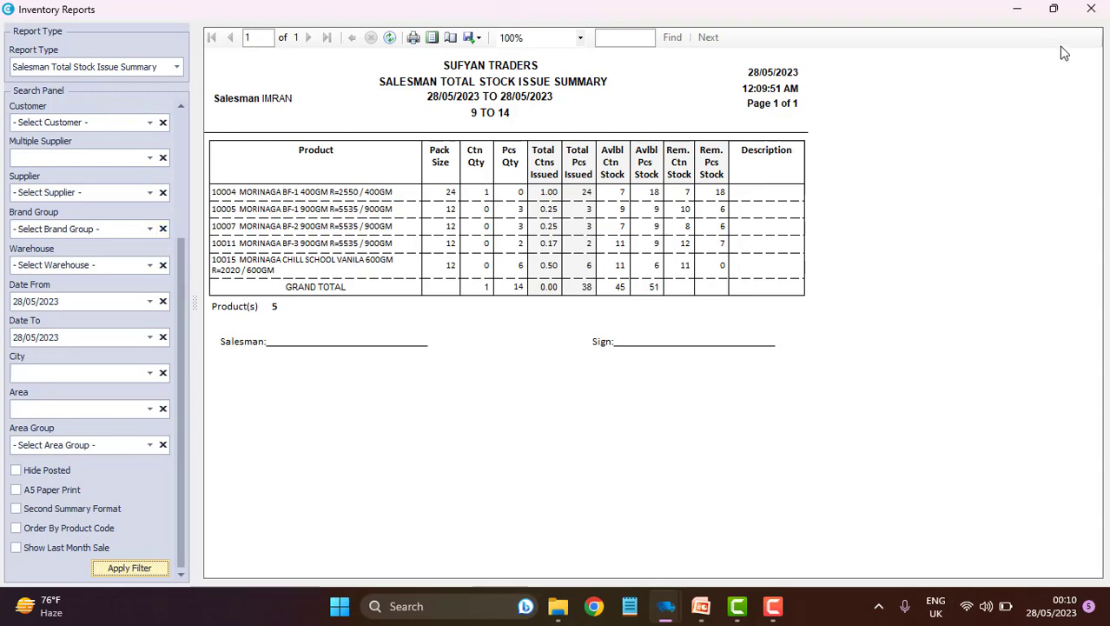
- Close the filtered summary report and open the Salesman Issue Summary V2 inventory report
left_click(1086, 16)
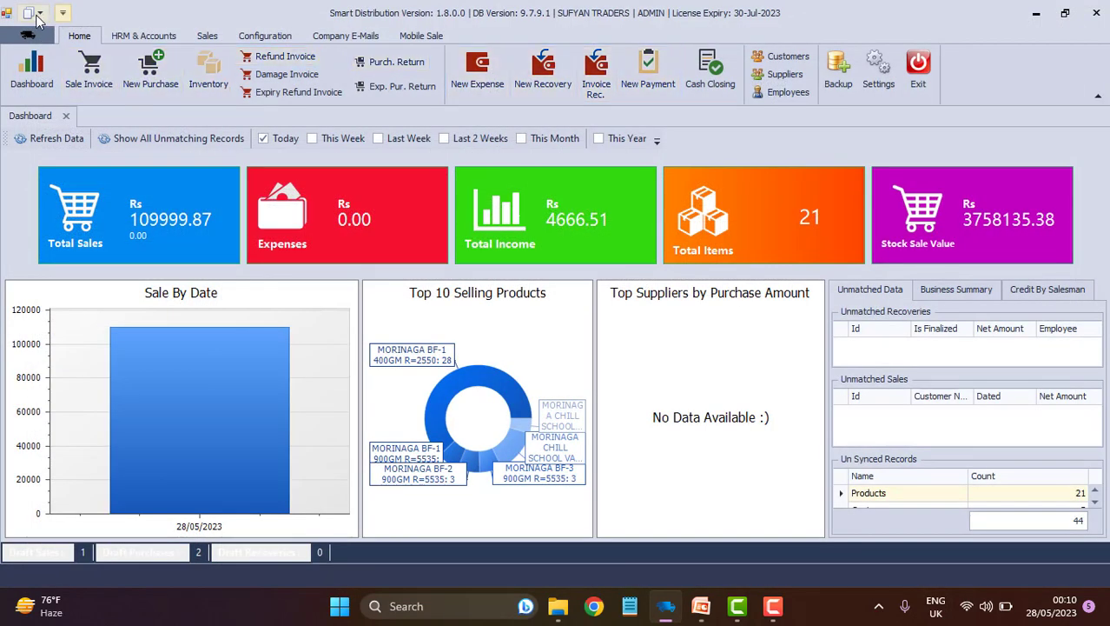
left_click(30, 12)
mouse_move(59, 57)
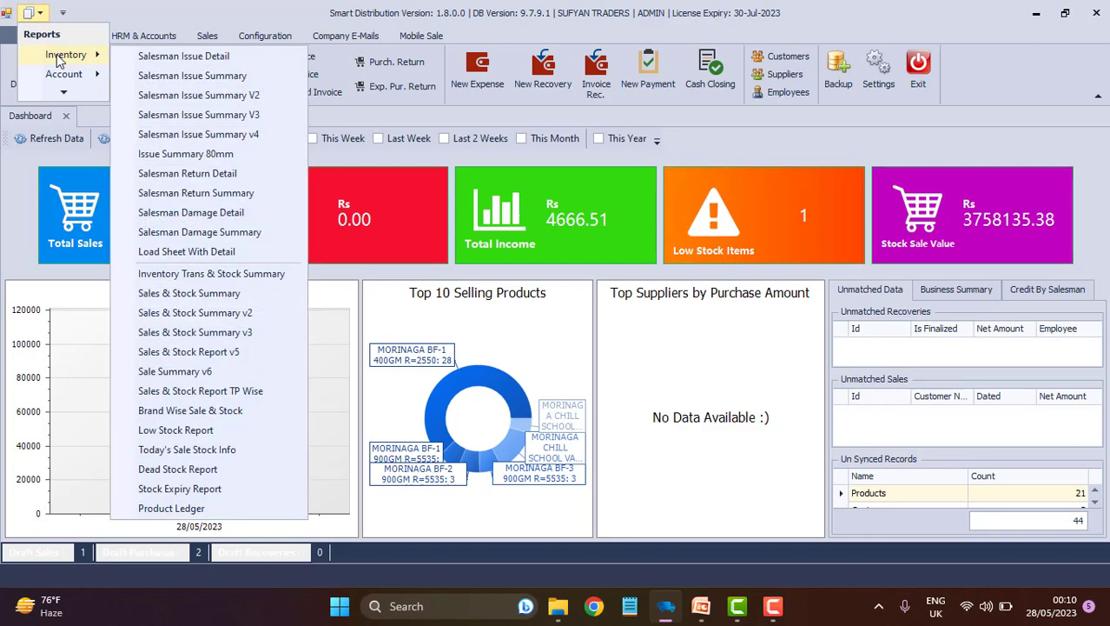
left_click(237, 95)
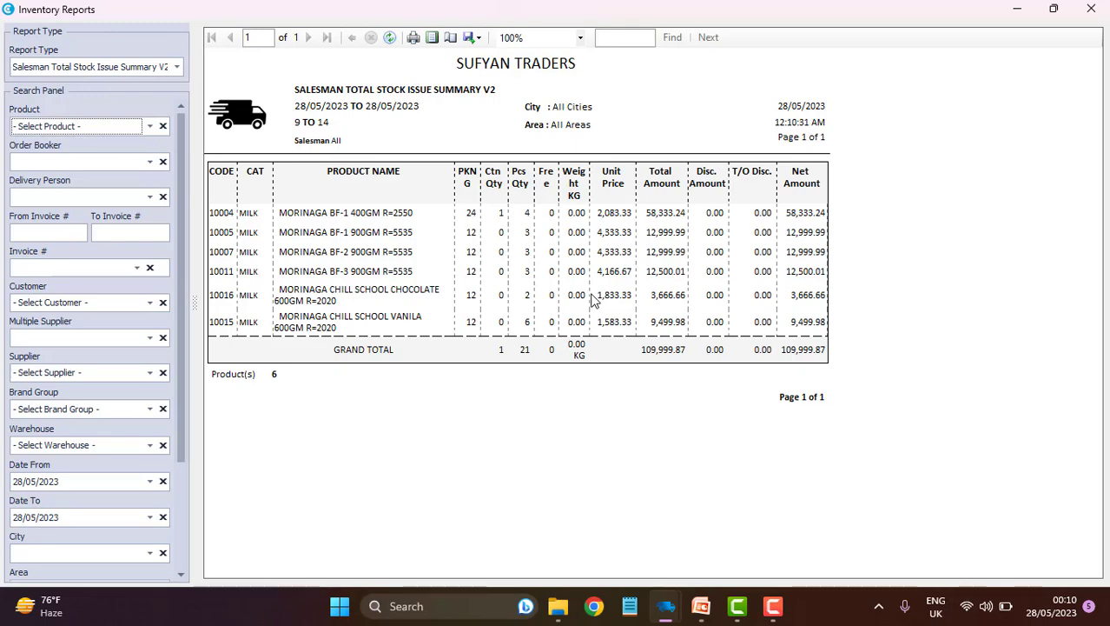
- Close the V2 summary and open the Salesman Issue Summary V3 inventory report
left_click(1091, 9)
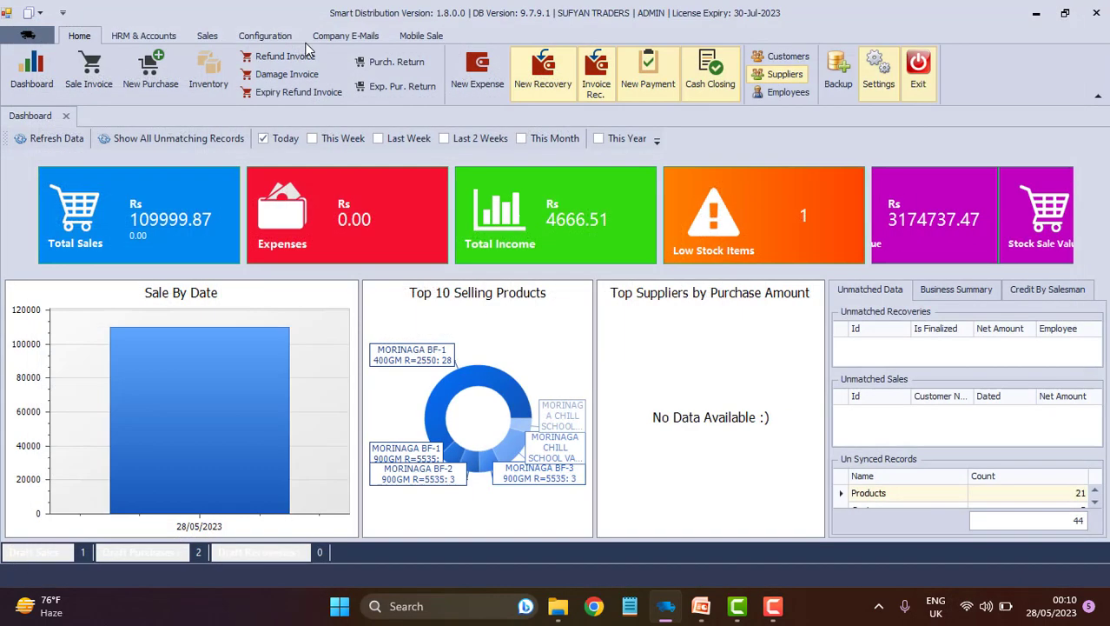
left_click(35, 12)
mouse_move(61, 56)
left_click(186, 116)
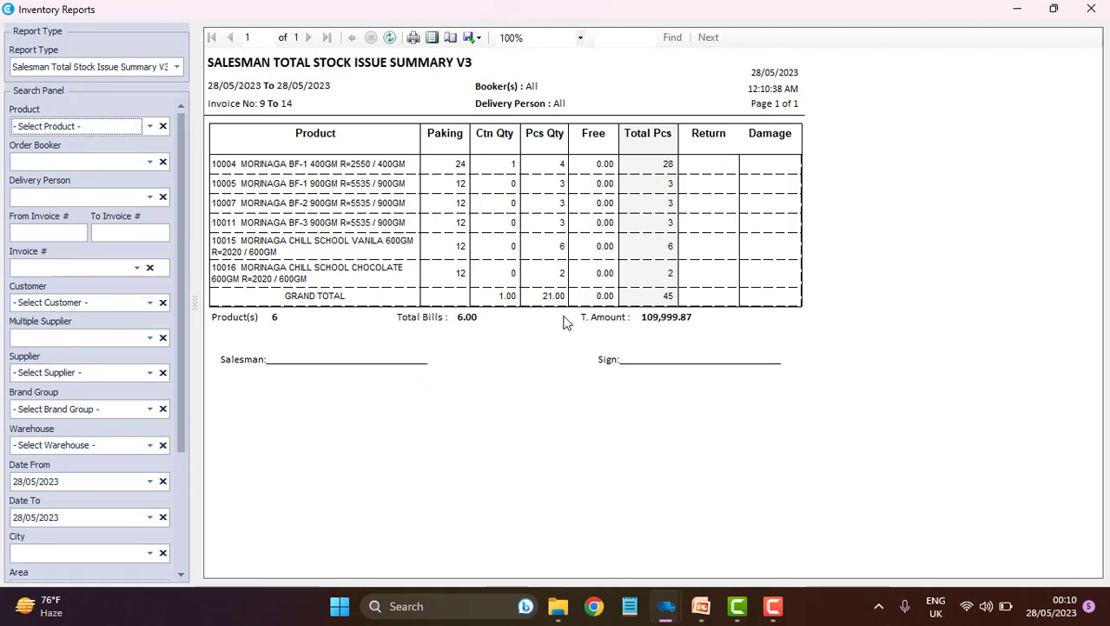
- Close the V3 summary and open the Salesman Issue Summary v4 inventory report
left_click(1091, 10)
left_click(42, 34)
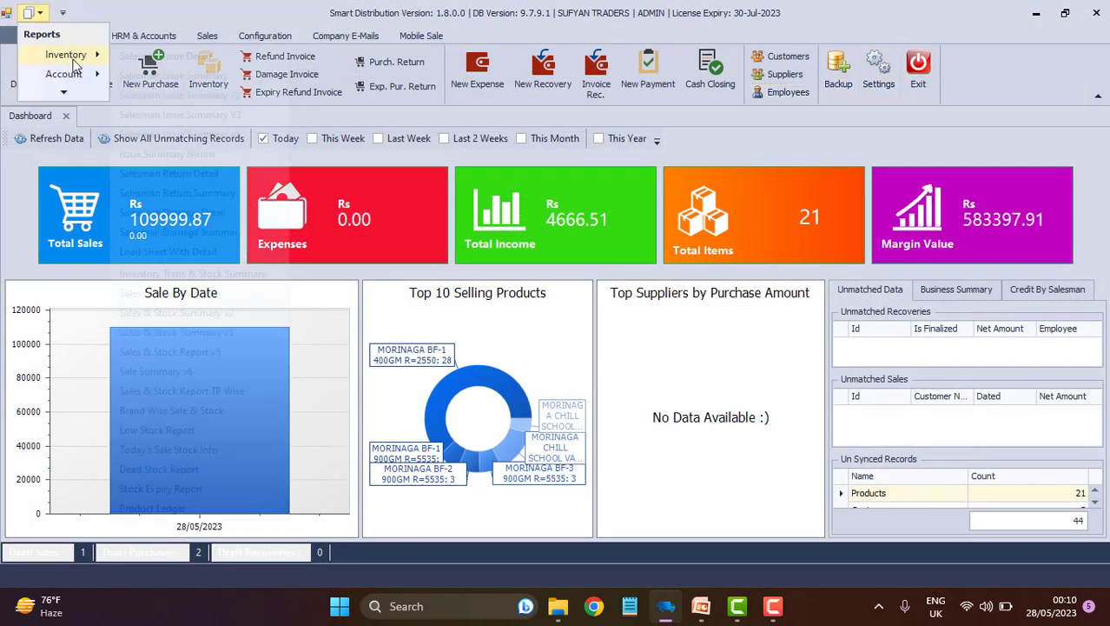
mouse_move(65, 54)
left_click(239, 146)
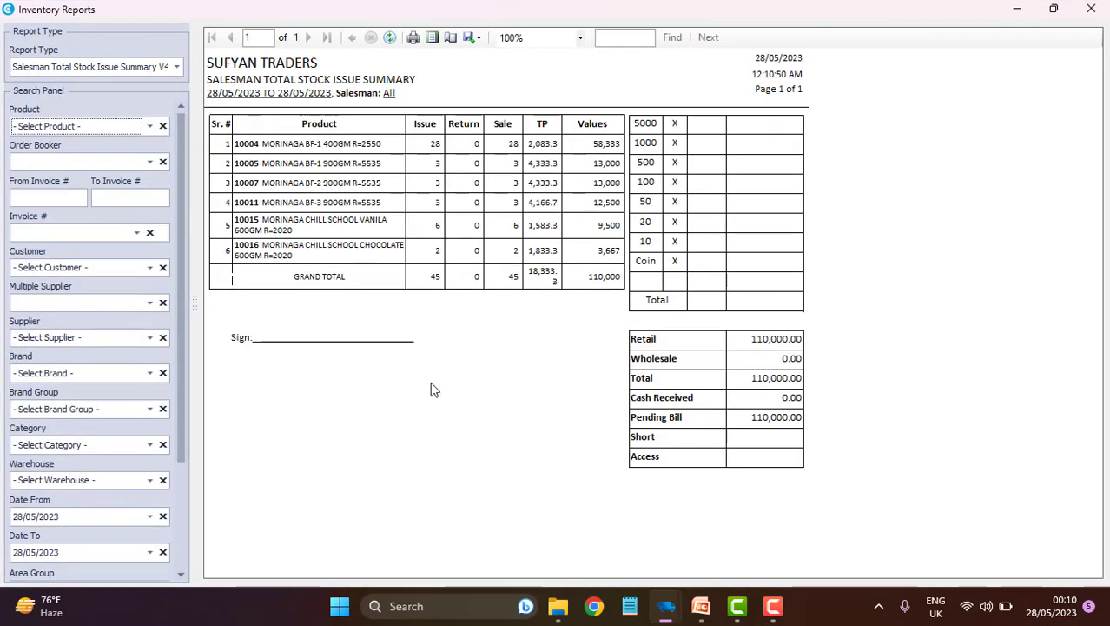
- Close the v4 summary and open the Issue Summary 80mm inventory report
left_click(1091, 9)
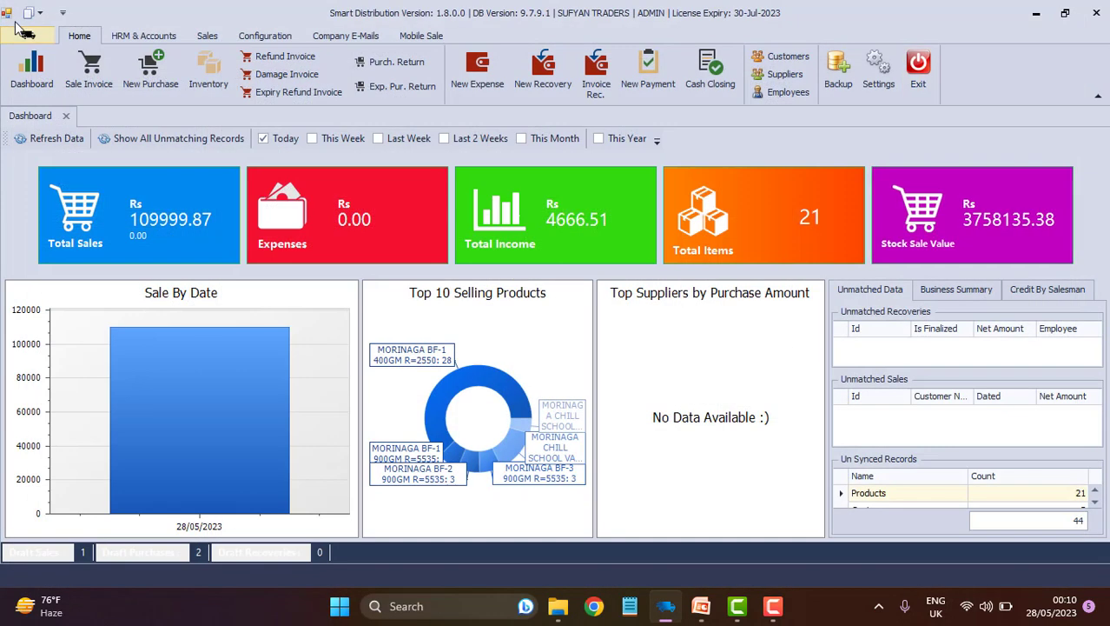
left_click(26, 16)
mouse_move(70, 54)
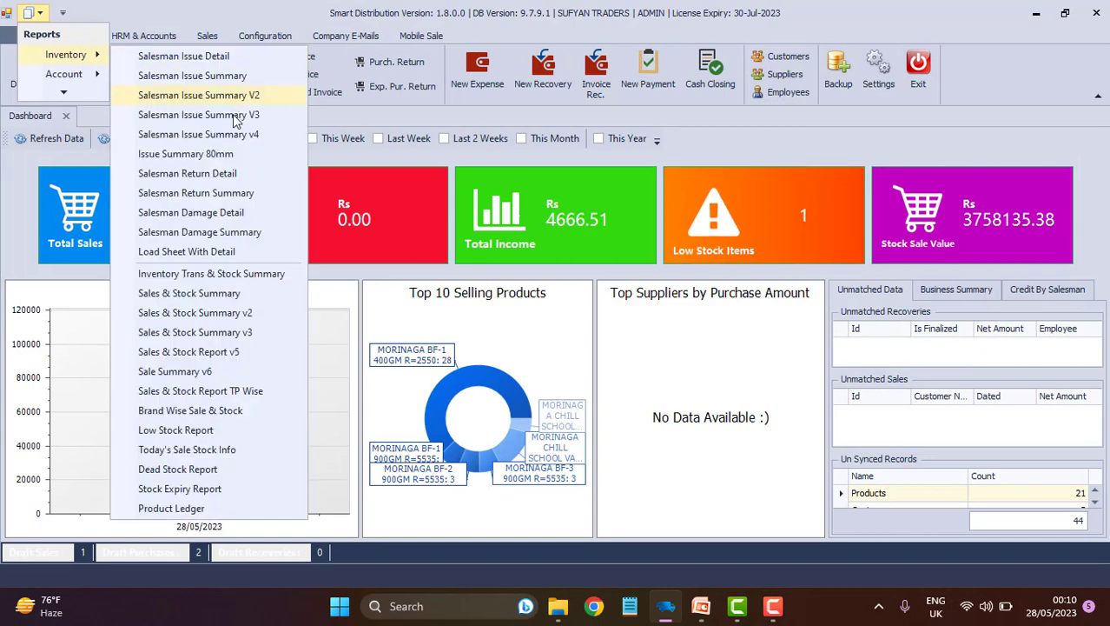
left_click(230, 153)
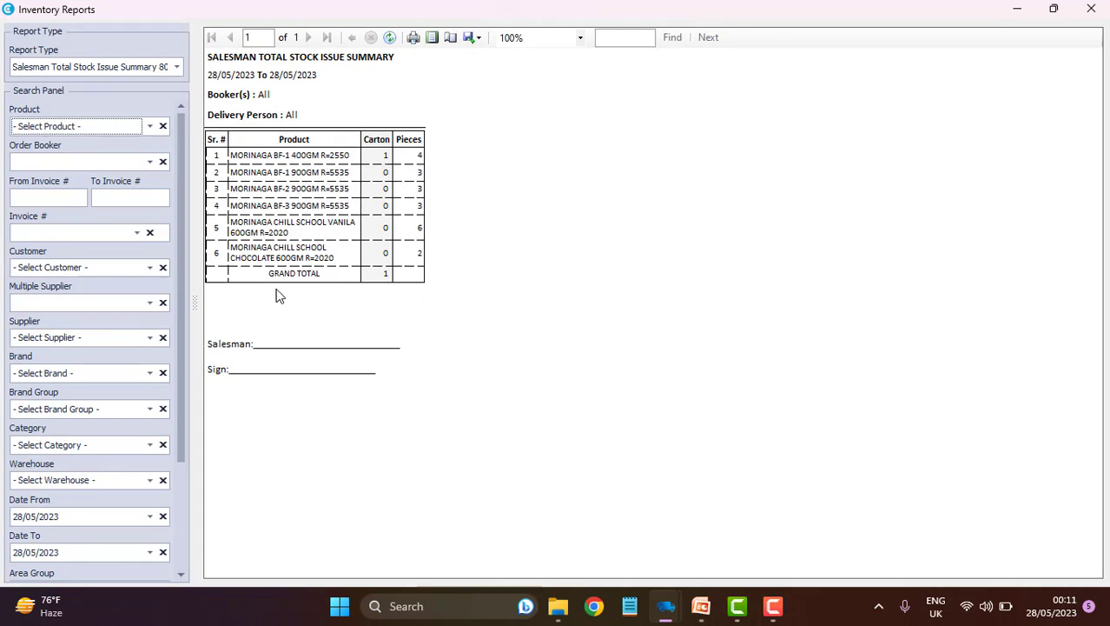
- Restrict the 80mm issue summary to the order booker listed directly below ADMIN and apply the filter
left_click(54, 160)
left_click(25, 213)
left_click(86, 240)
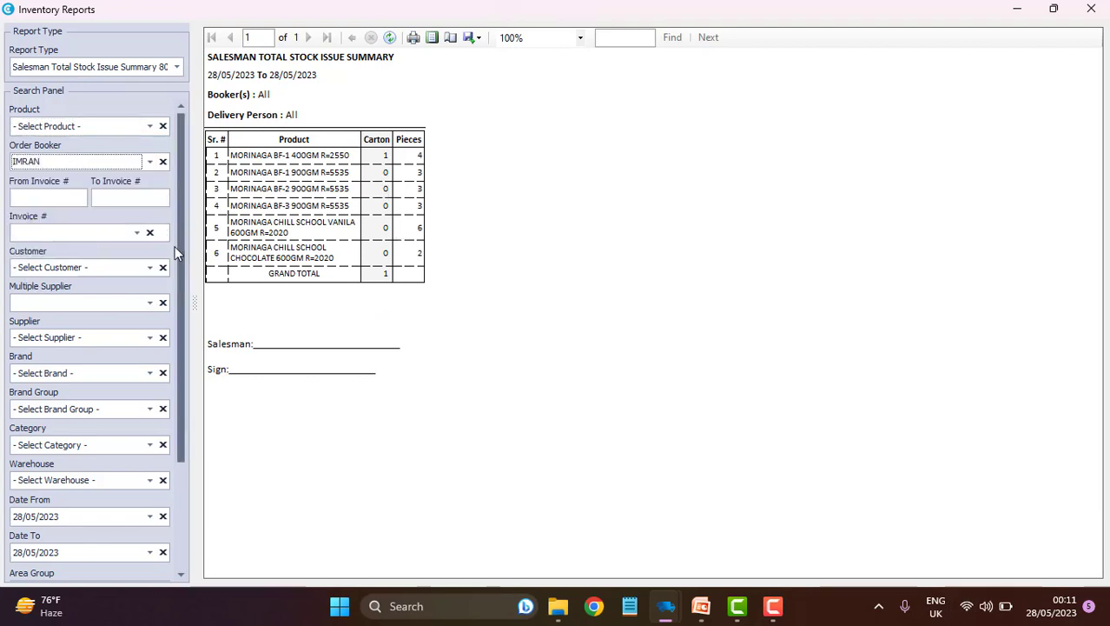
left_click_drag(175, 246, 167, 512)
left_click(143, 567)
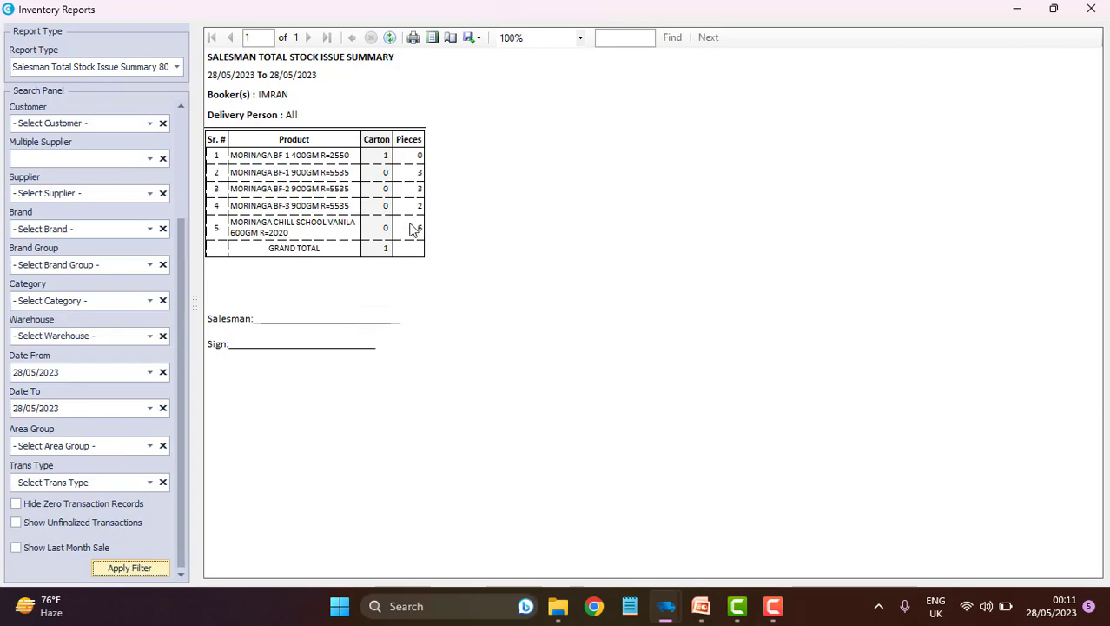
- Look through the search filters and display options available for the Salesman Total Stock Issue Summary report
left_click_drag(180, 236, 180, 170)
left_click_drag(180, 382, 157, 293)
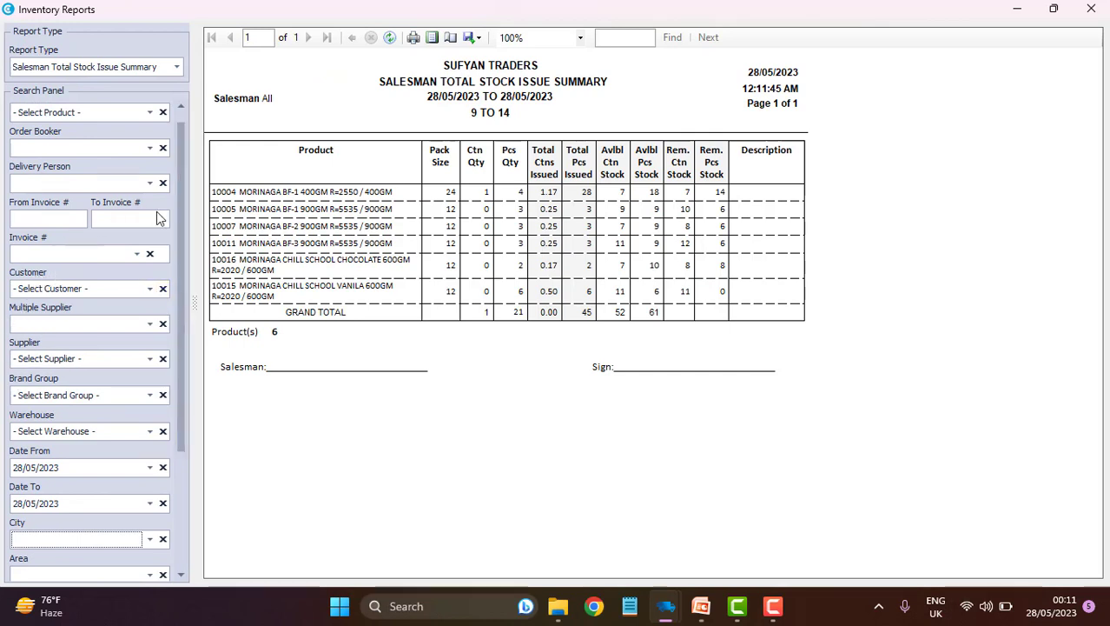
left_click_drag(181, 226, 180, 178)
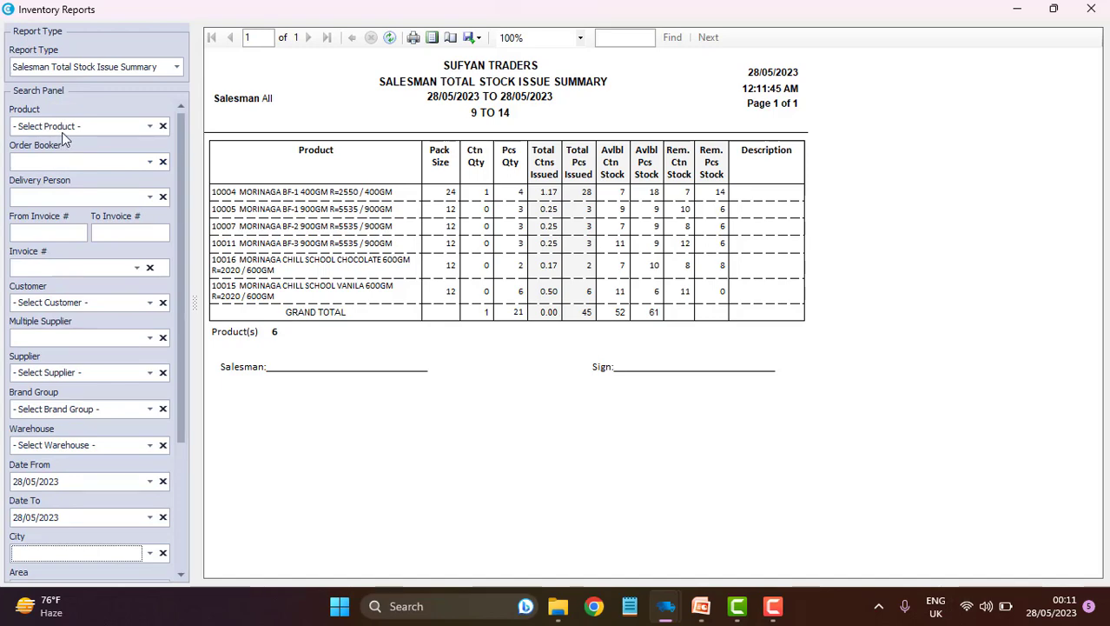
left_click_drag(185, 189, 182, 404)
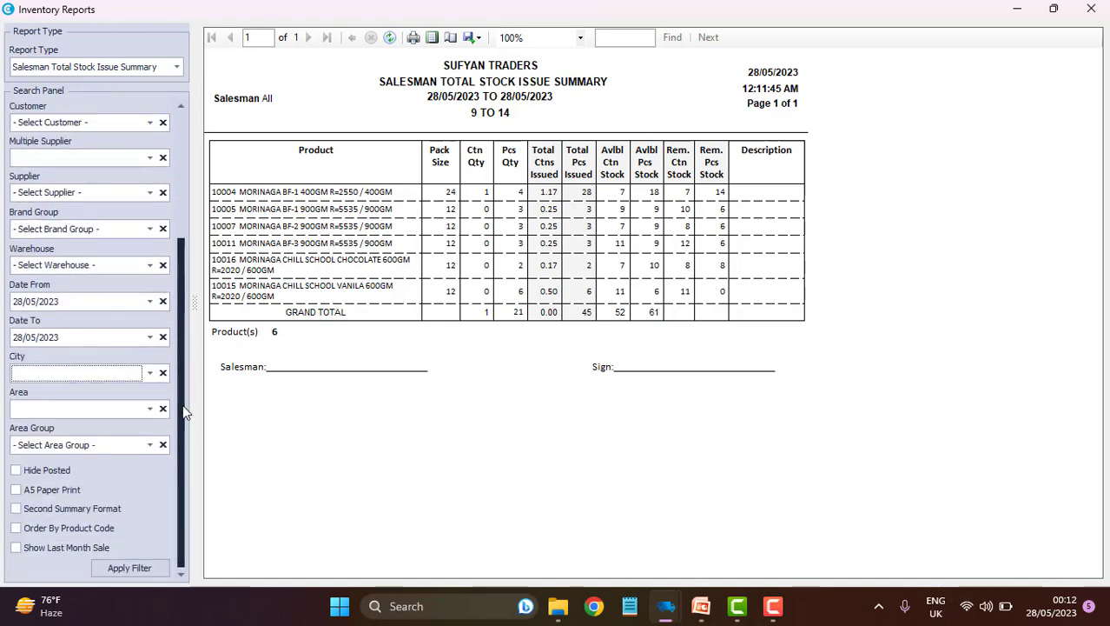